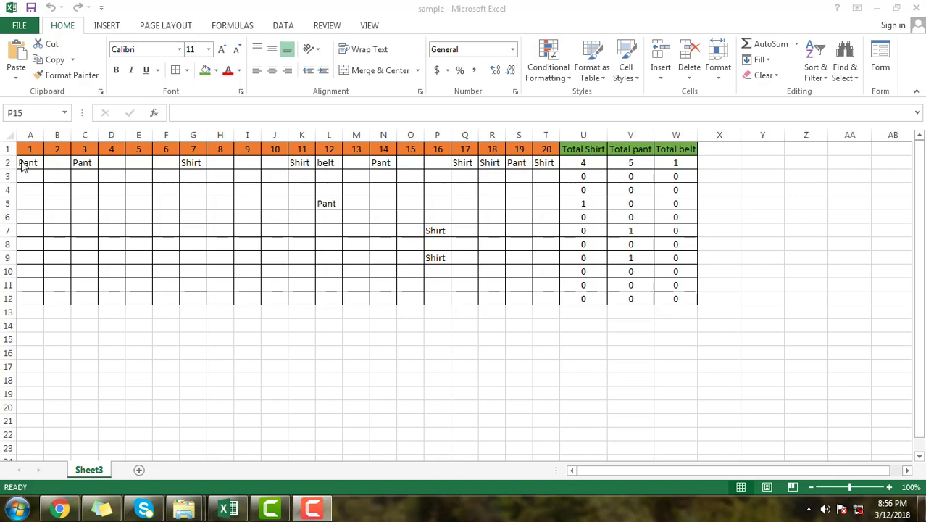
- Review the item table, its cell dropdowns and the COUNTIF formulas in U2 and V2
drag(29, 165, 677, 297)
click(645, 325)
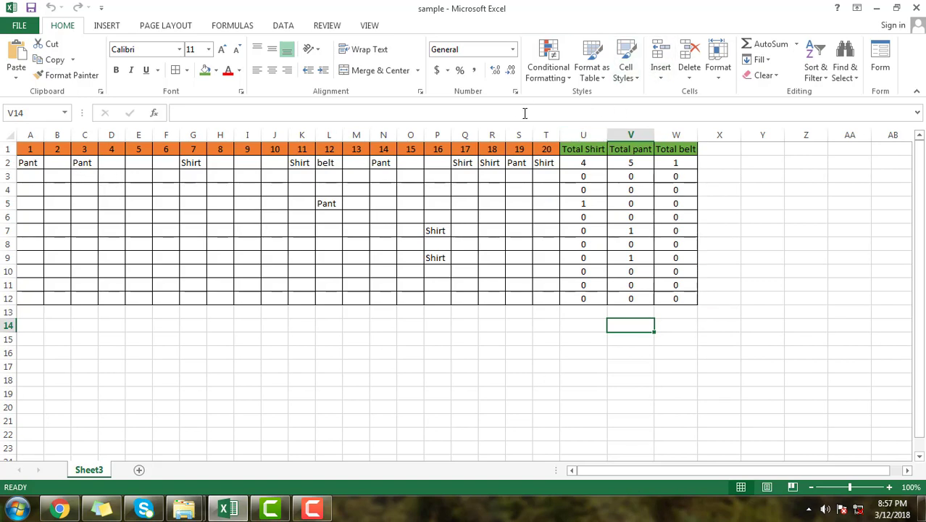
click(617, 166)
click(594, 163)
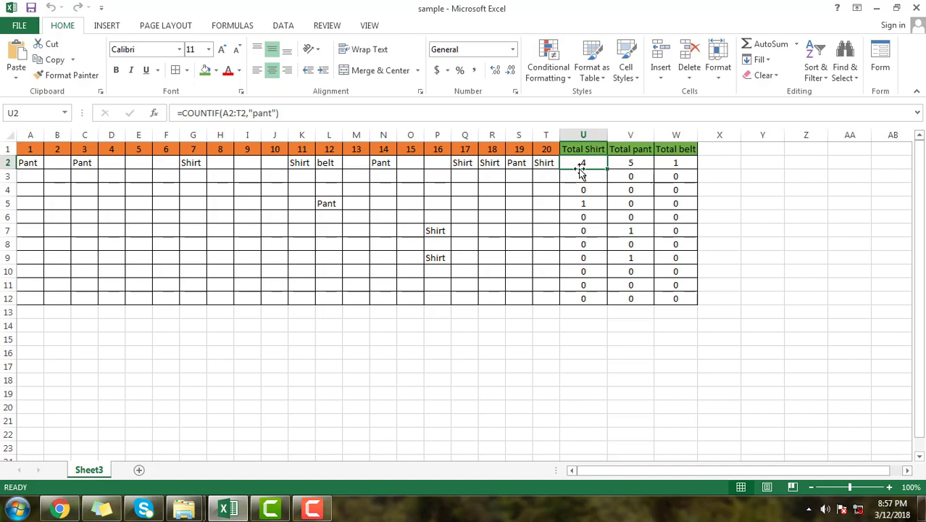
click(7, 162)
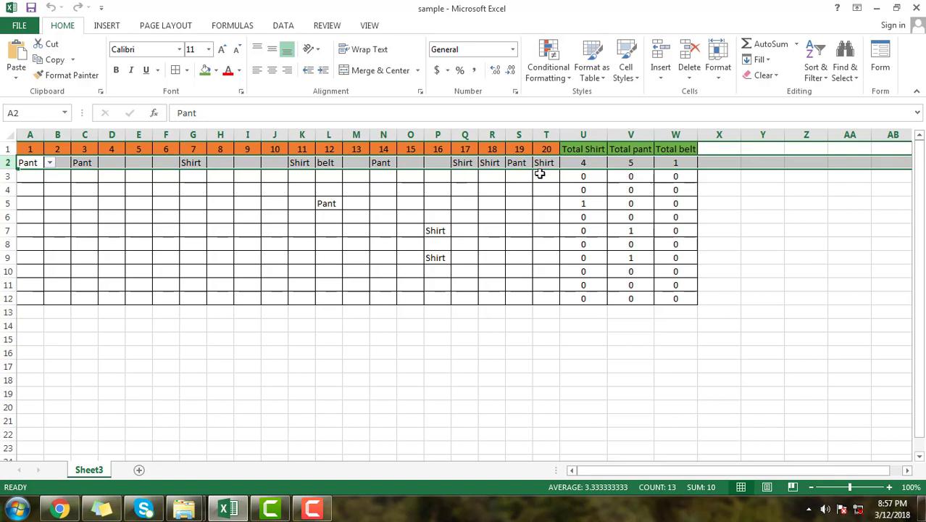
click(599, 164)
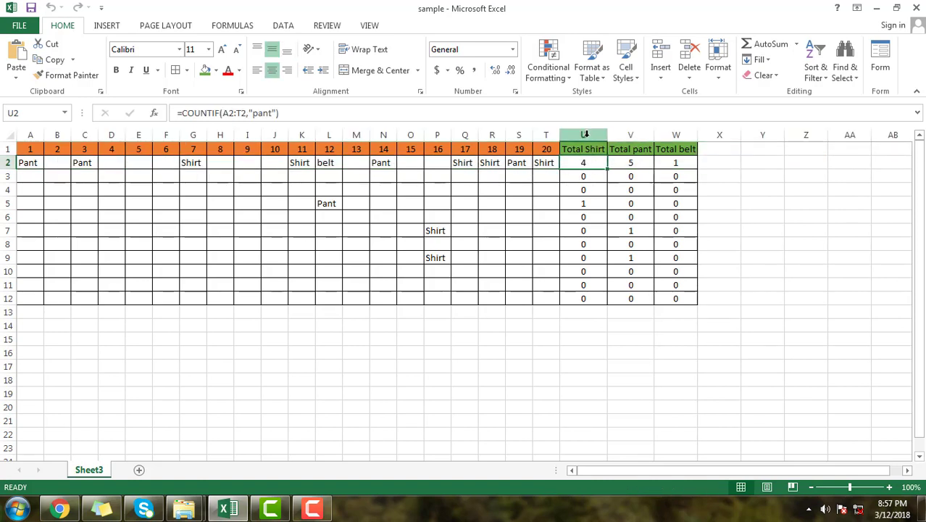
click(27, 163)
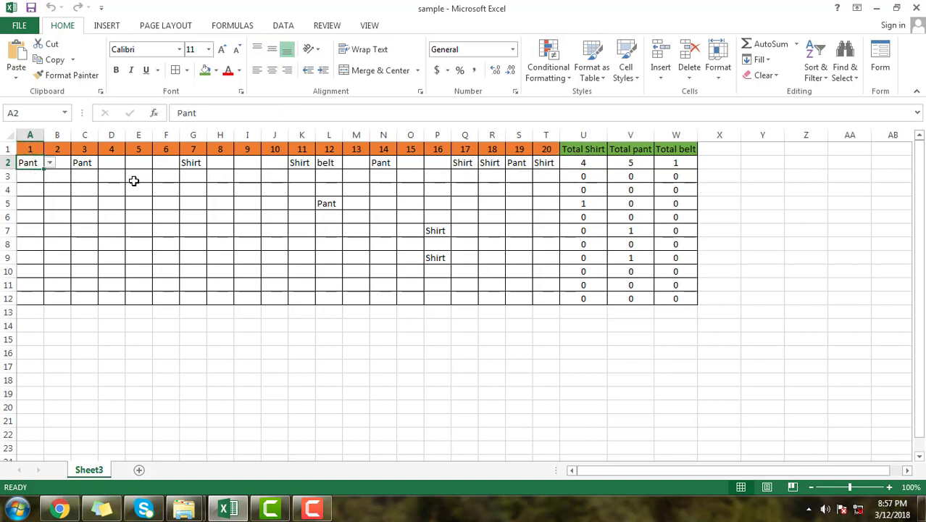
click(84, 162)
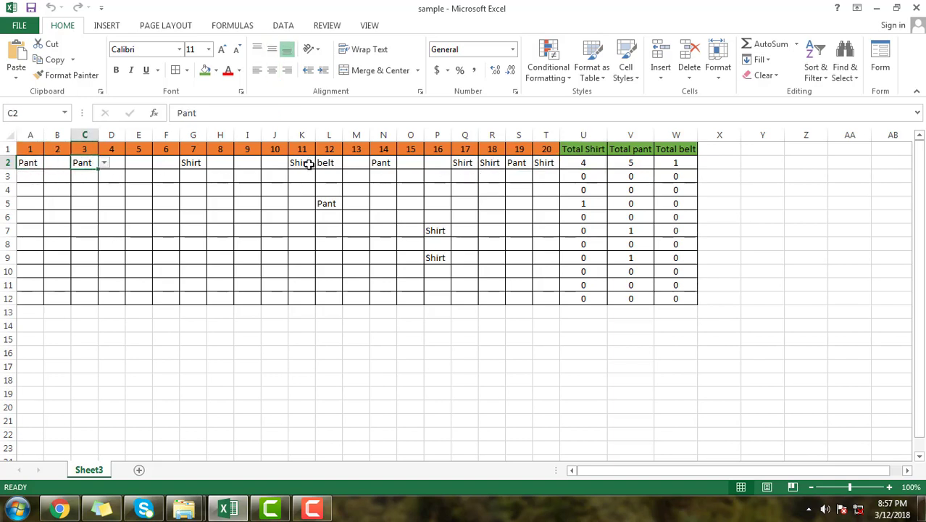
click(384, 163)
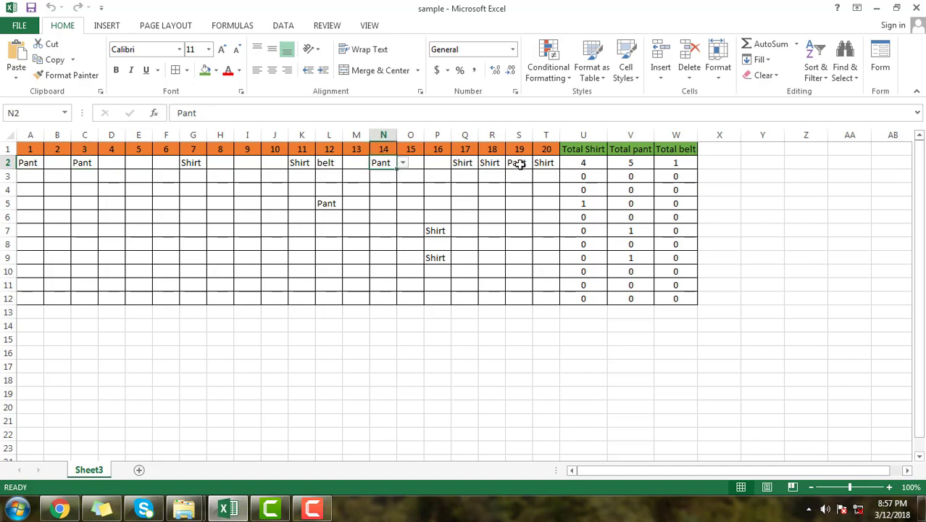
click(519, 164)
click(585, 163)
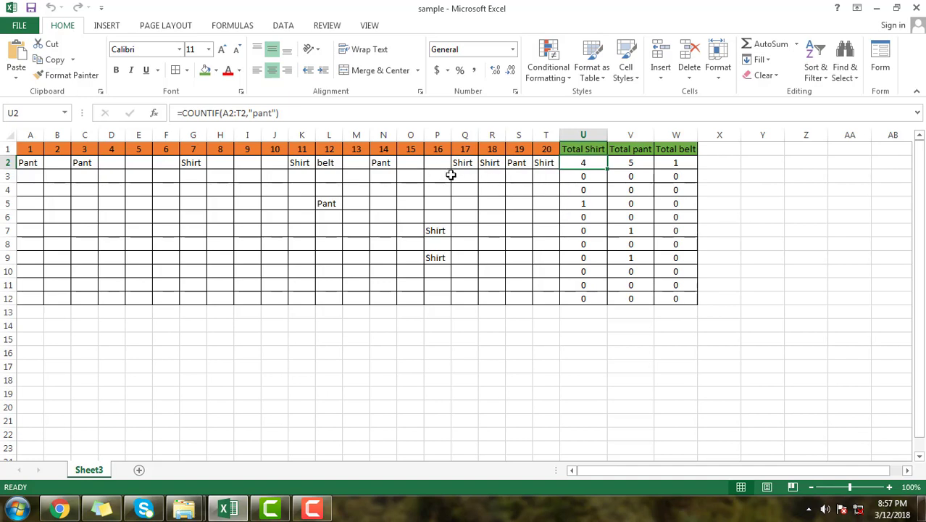
- Choose Pant from O2's dropdown and check the updated pant total in U2
click(412, 168)
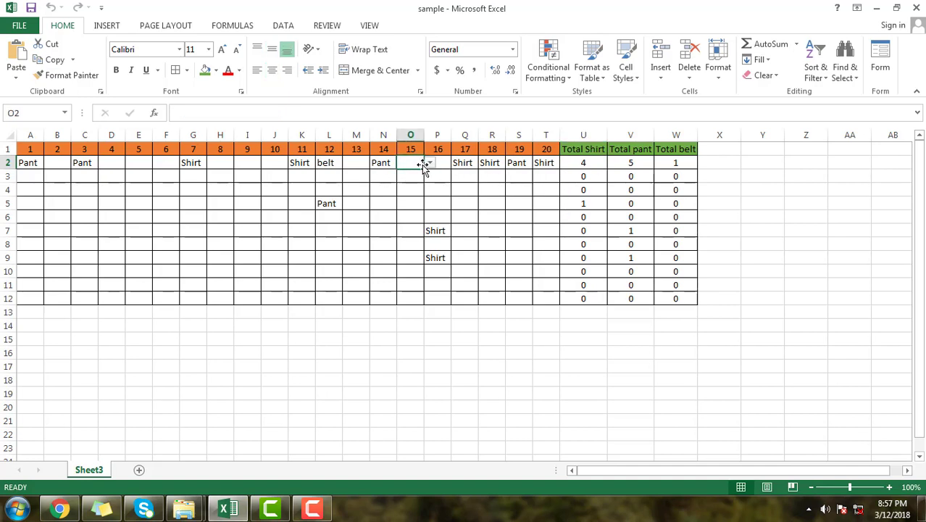
click(429, 163)
click(424, 175)
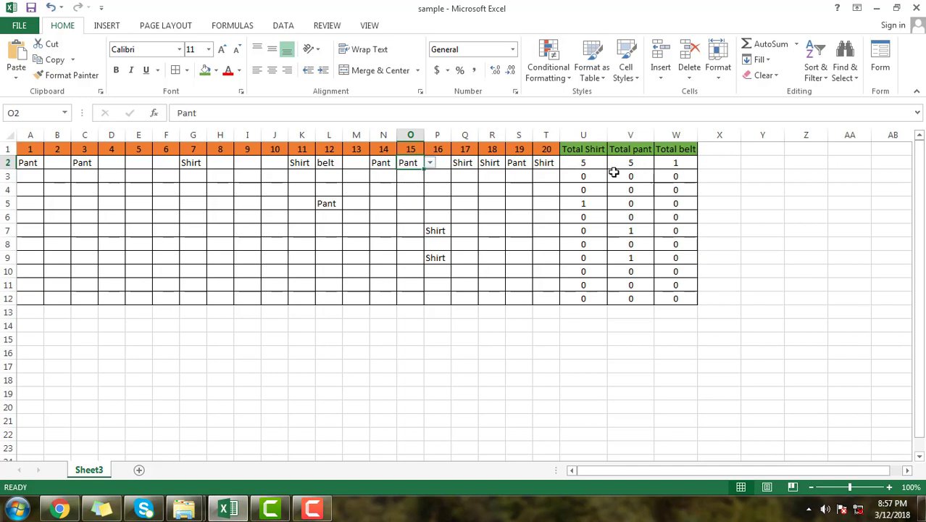
click(591, 165)
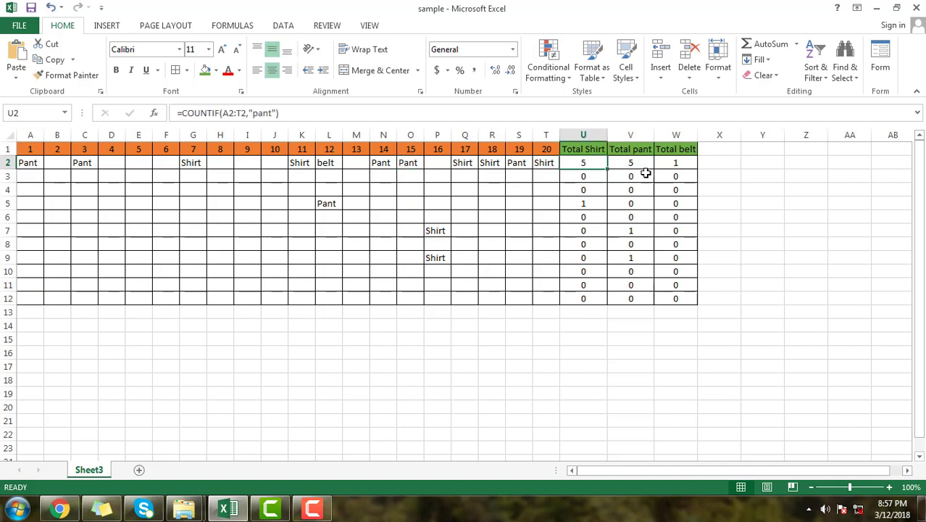
click(681, 164)
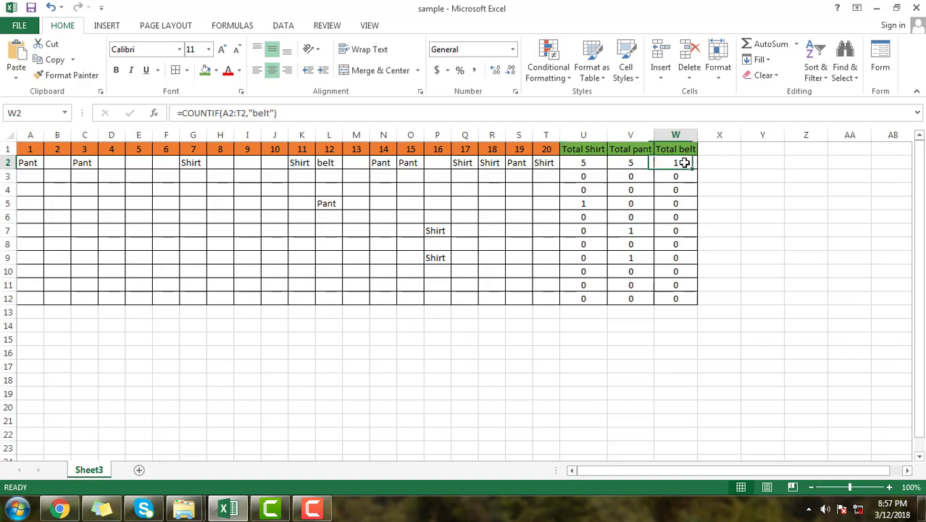
- Pick Shirt from I2's dropdown, raising the shirt count in V2 to 6
click(300, 165)
click(321, 164)
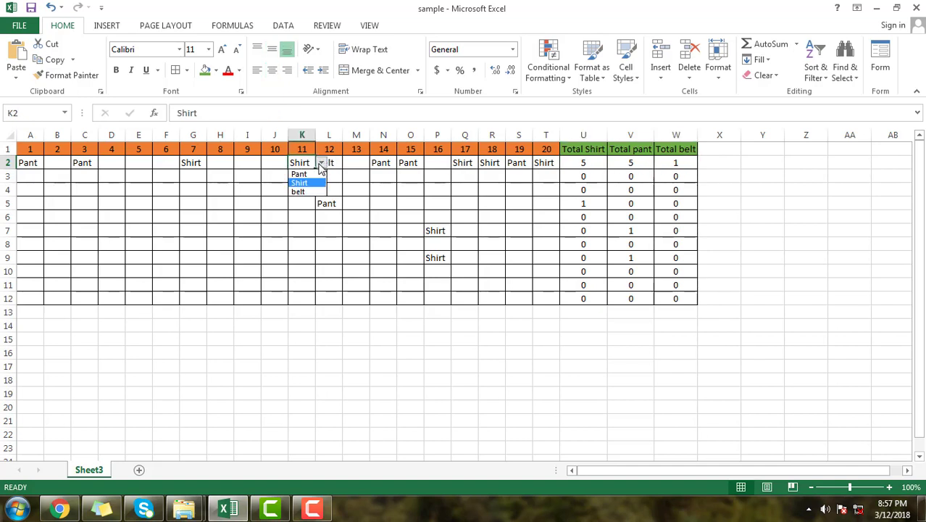
click(321, 165)
drag(257, 165, 271, 168)
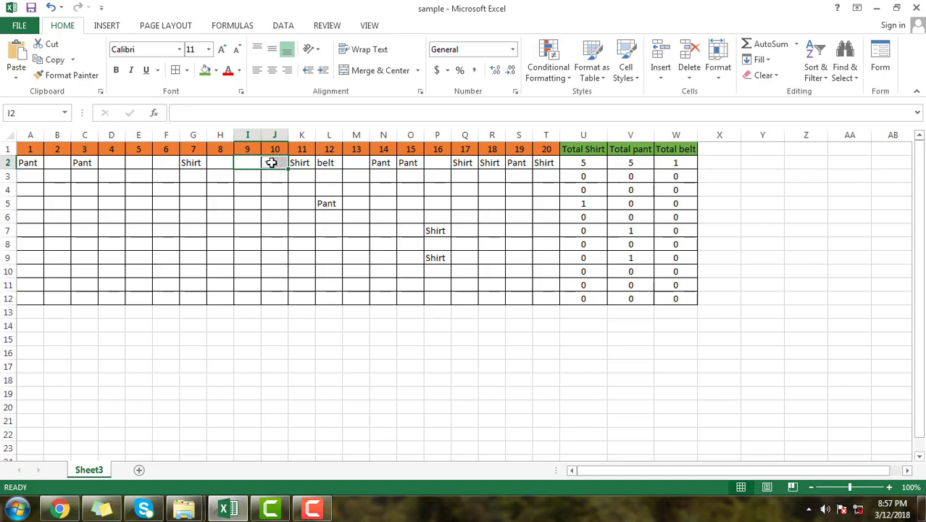
click(266, 164)
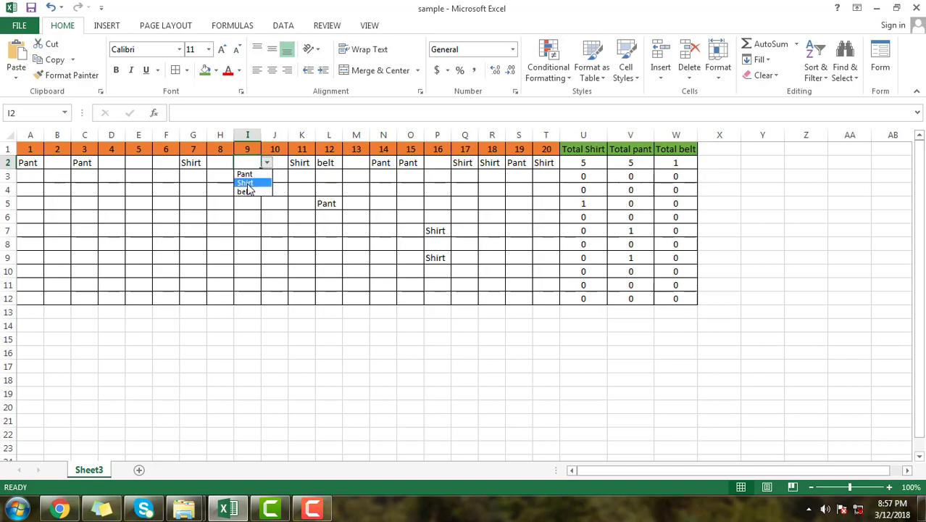
click(250, 184)
click(630, 163)
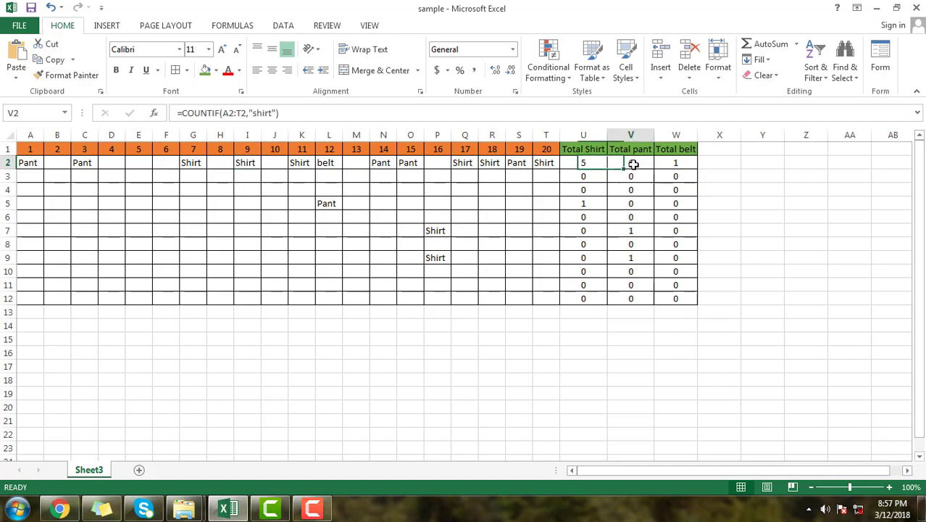
- Review the Total belt, pant and shirt columns, then add a new blank worksheet
click(671, 160)
click(675, 134)
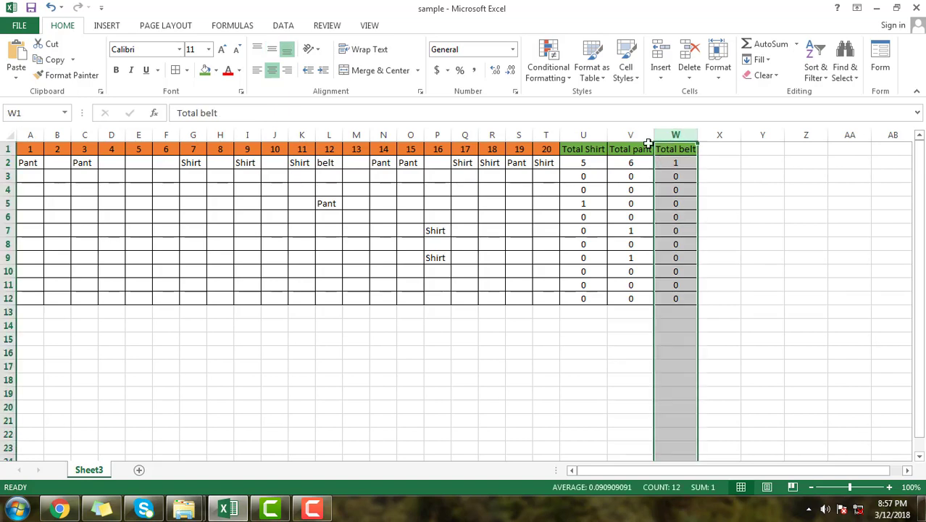
click(631, 135)
click(581, 136)
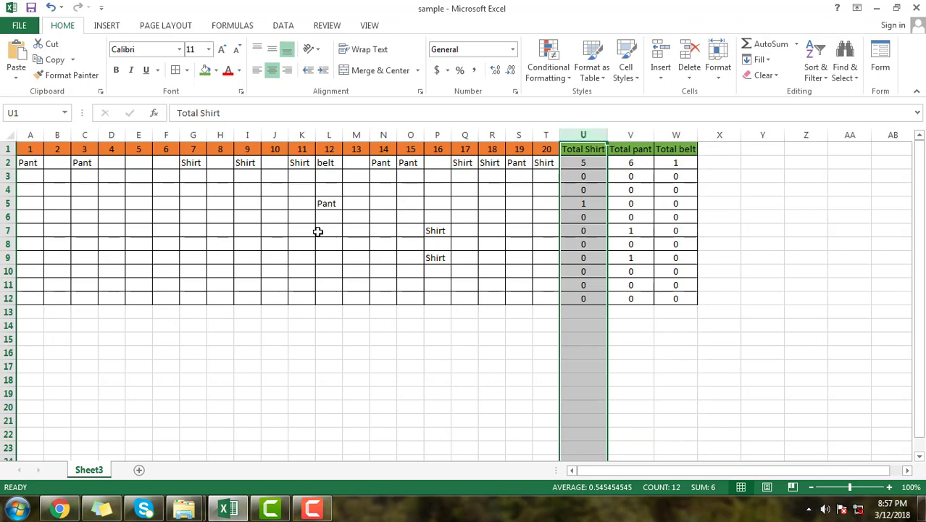
click(247, 374)
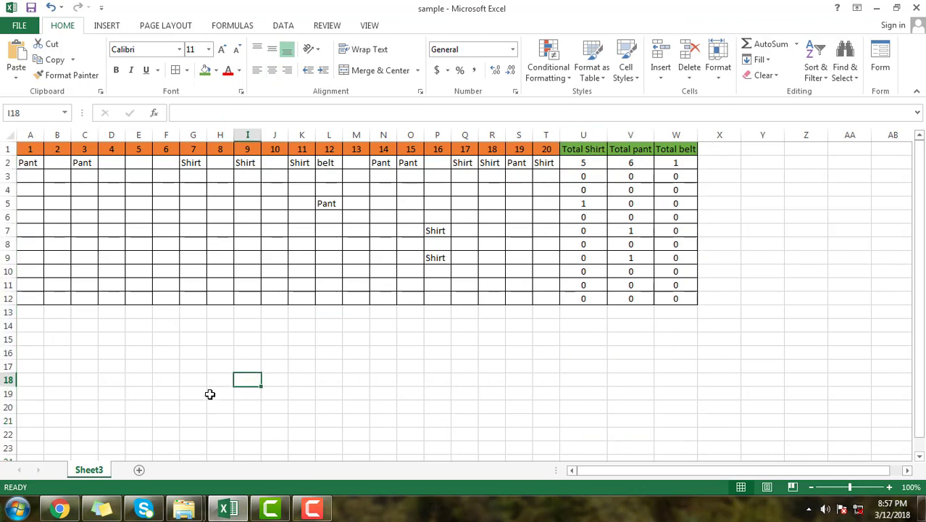
click(138, 469)
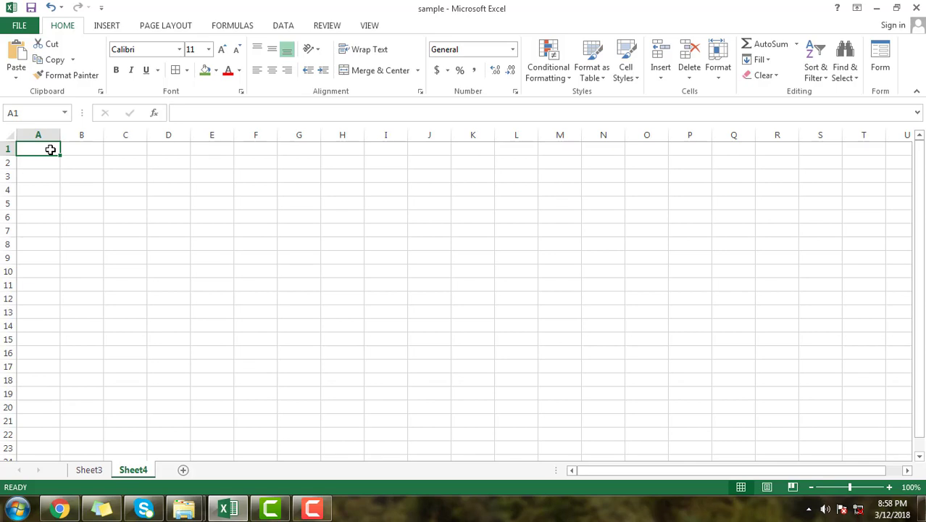
- Fill A1:T1 with the number series 1 to 20
text(1)
click(81, 174)
click(41, 148)
drag(60, 154, 882, 158)
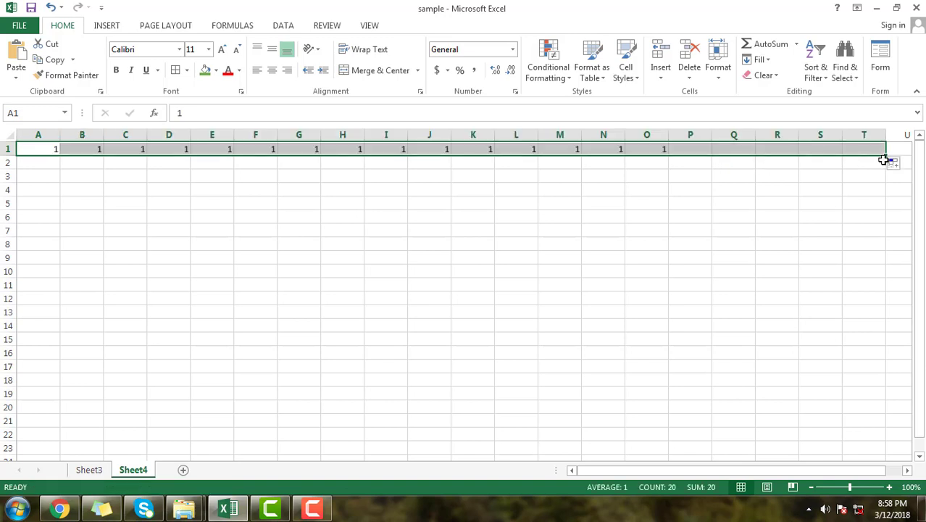
click(893, 163)
click(853, 197)
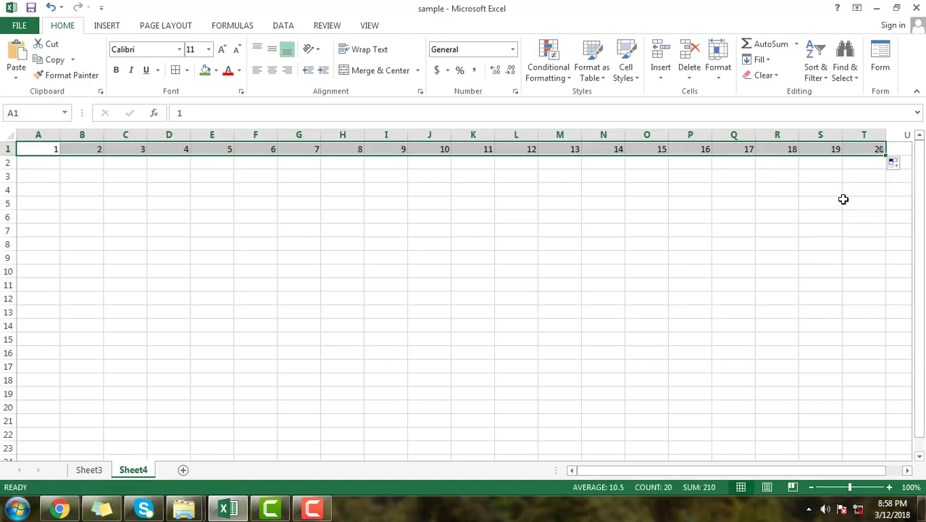
- Set the width of columns A through T to 5
click(718, 67)
click(730, 143)
text(5)
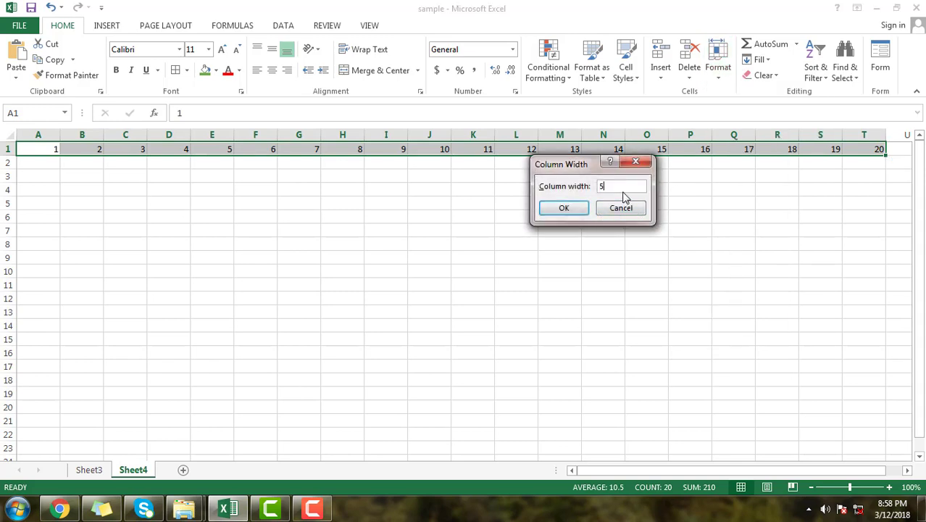
key(Return)
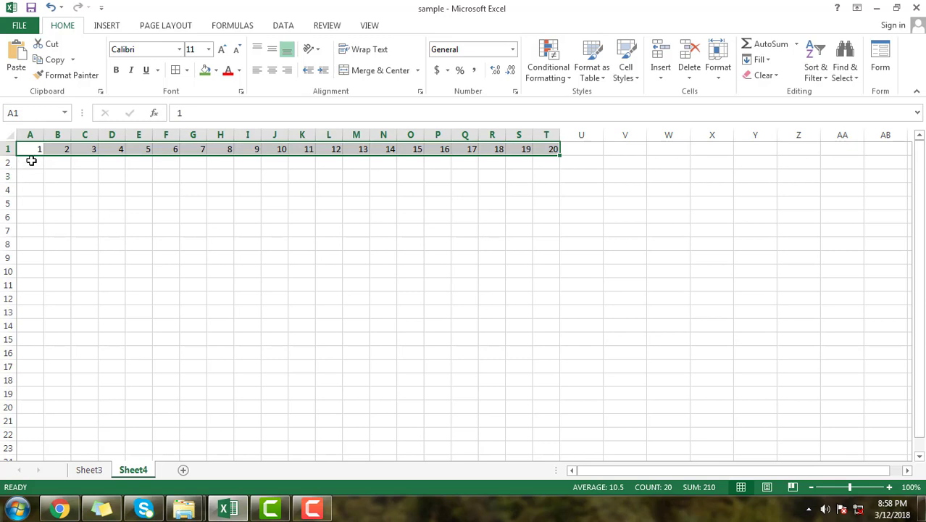
- Centre the header row A1:T1, give it all borders and a green fill
click(271, 70)
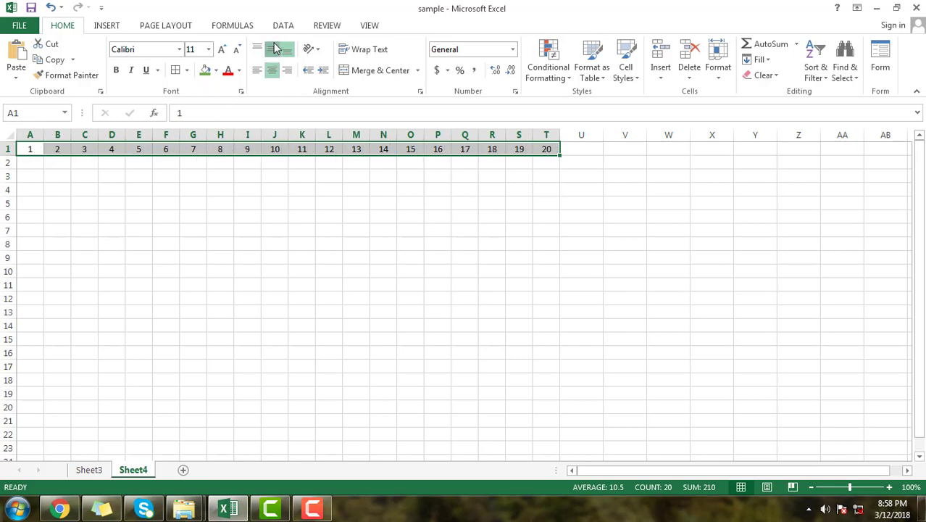
click(271, 49)
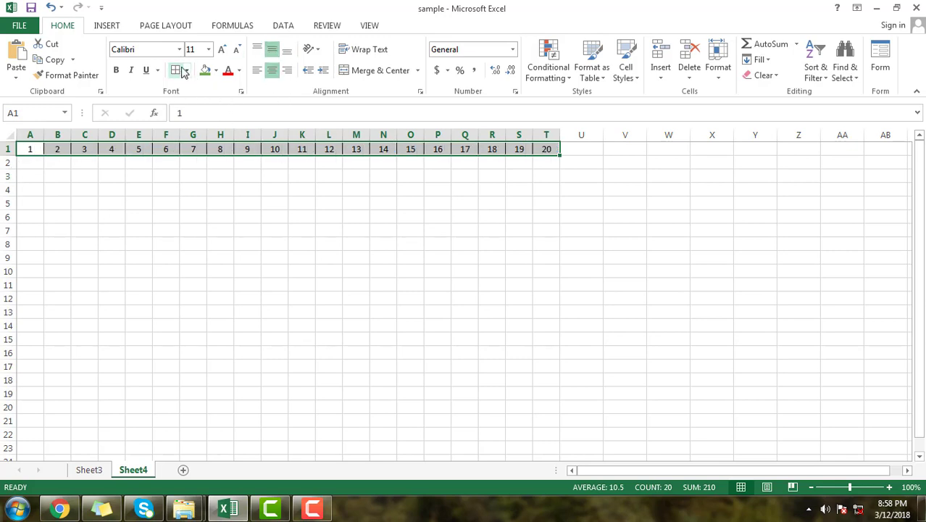
click(186, 71)
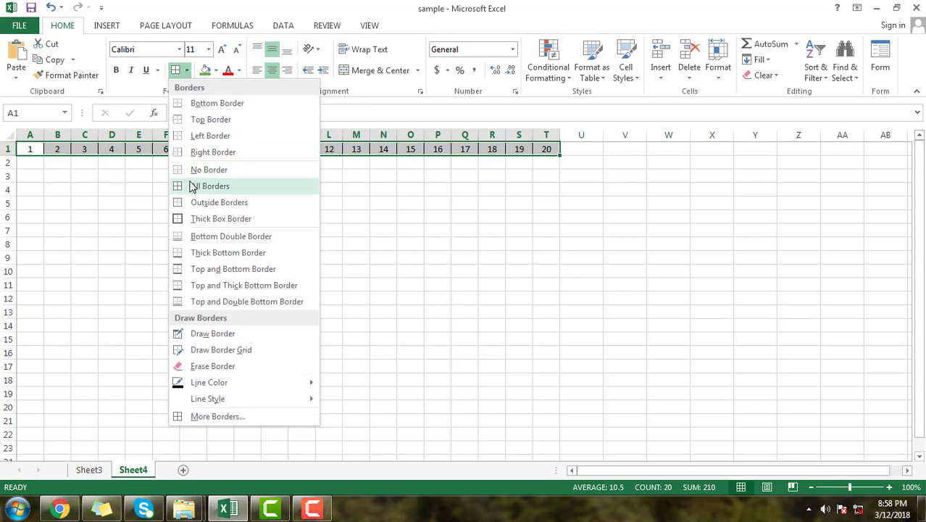
click(441, 171)
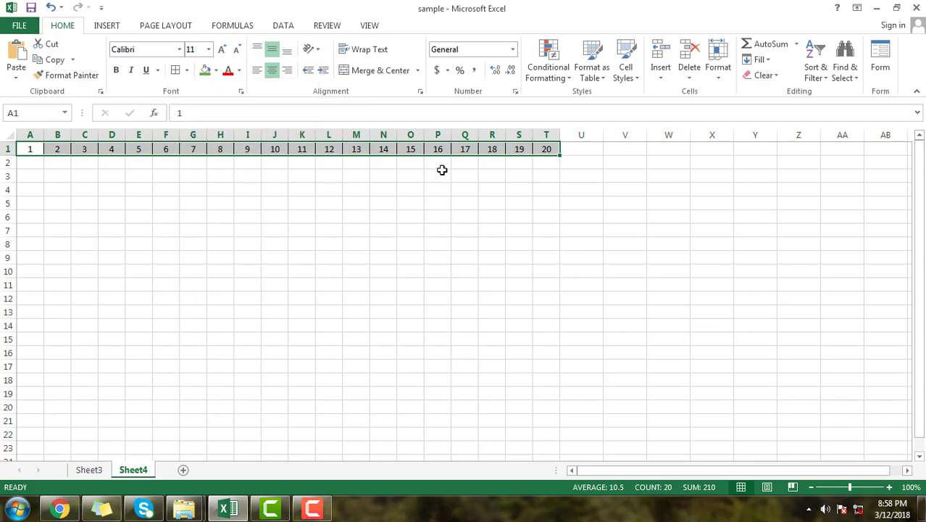
click(206, 73)
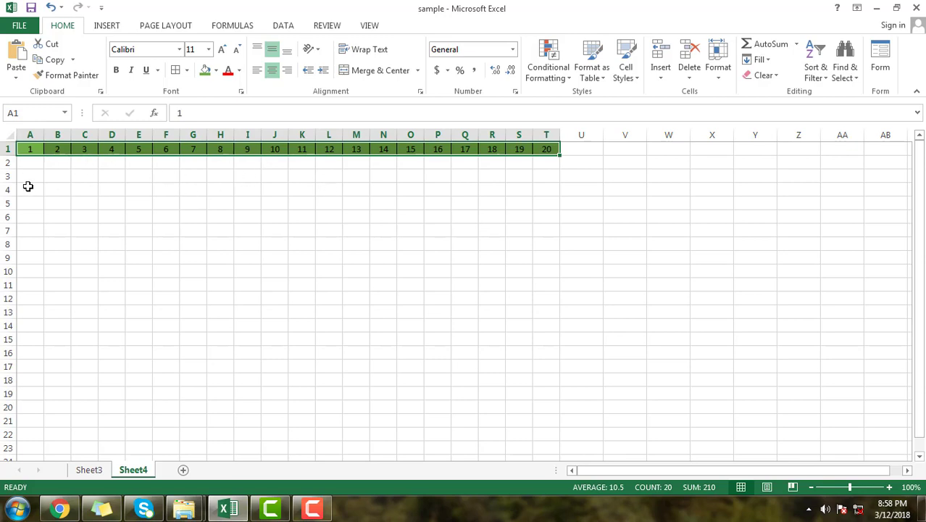
- Put all borders on every cell of A2:T10
drag(27, 162, 538, 268)
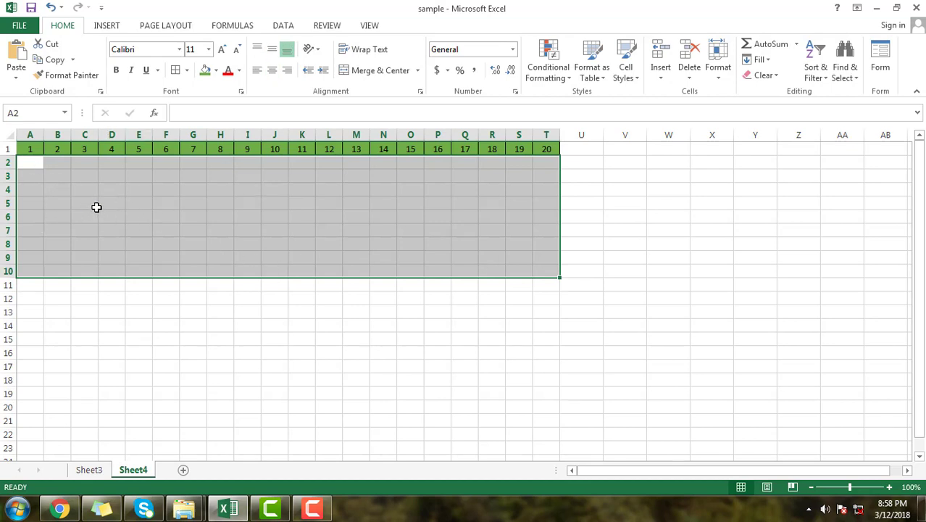
click(175, 70)
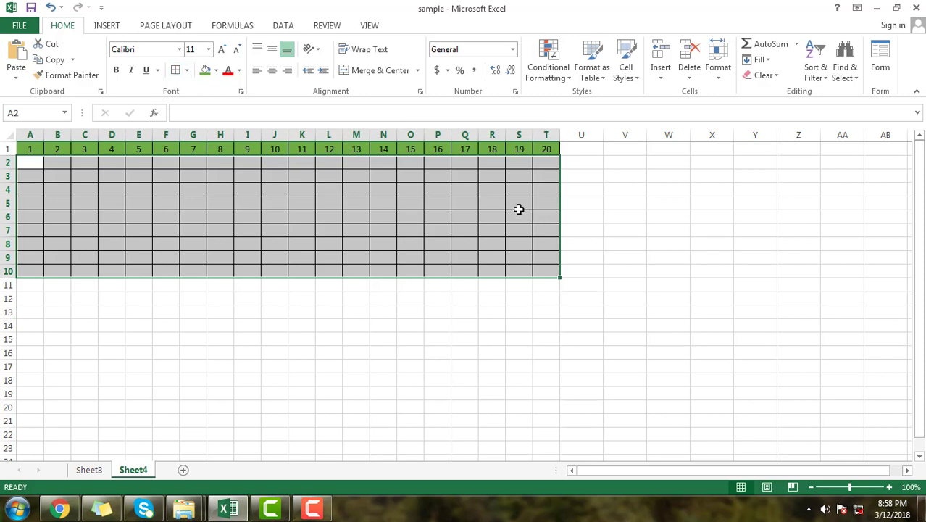
click(595, 150)
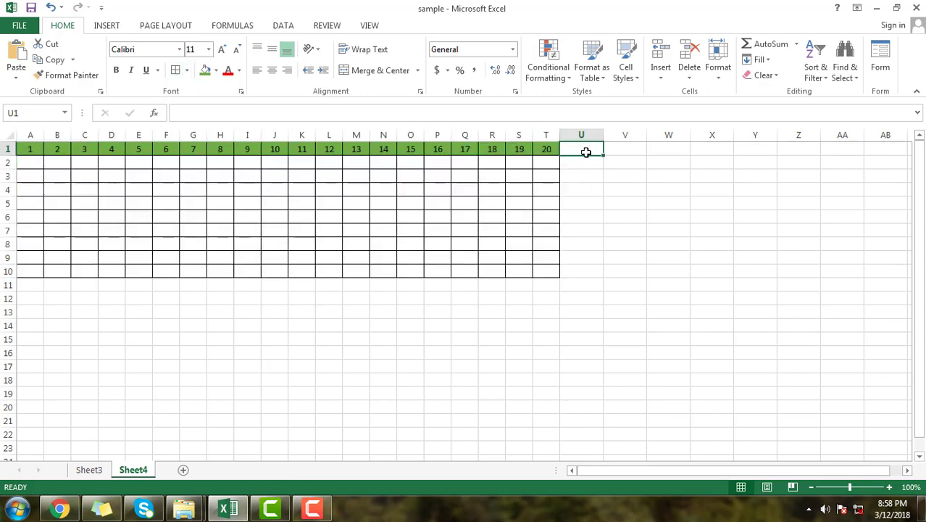
- Enter the headings All pant, All shirt and All belt in U1, V1 and W1
text(All)
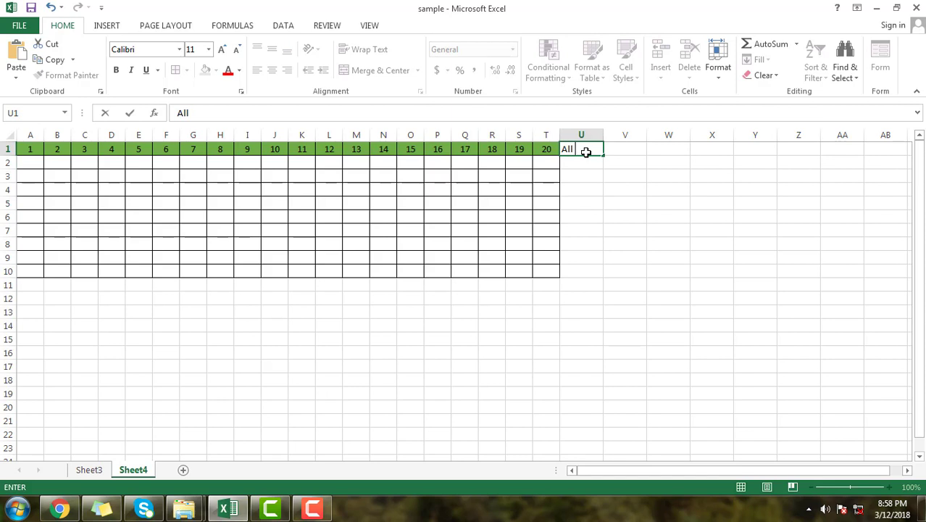
text( sheet)
key(Tab)
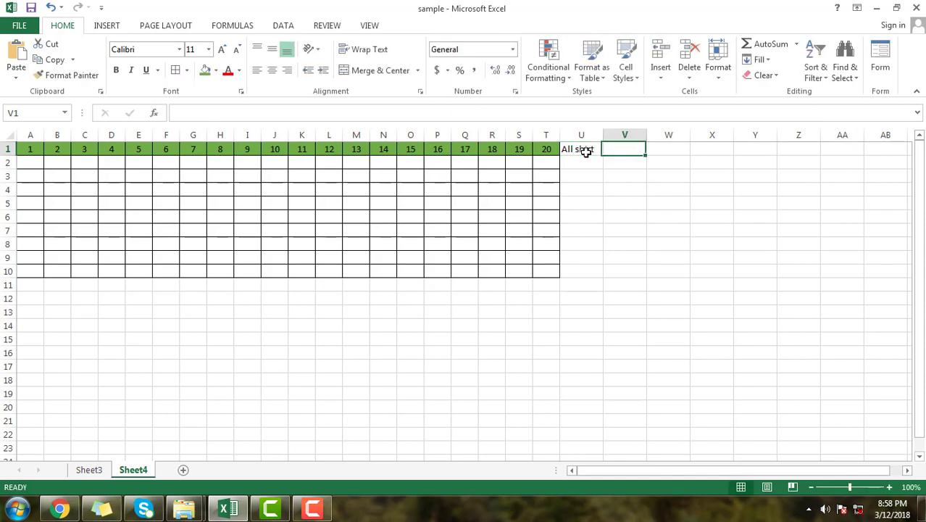
click(586, 151)
key(Delete)
text(All)
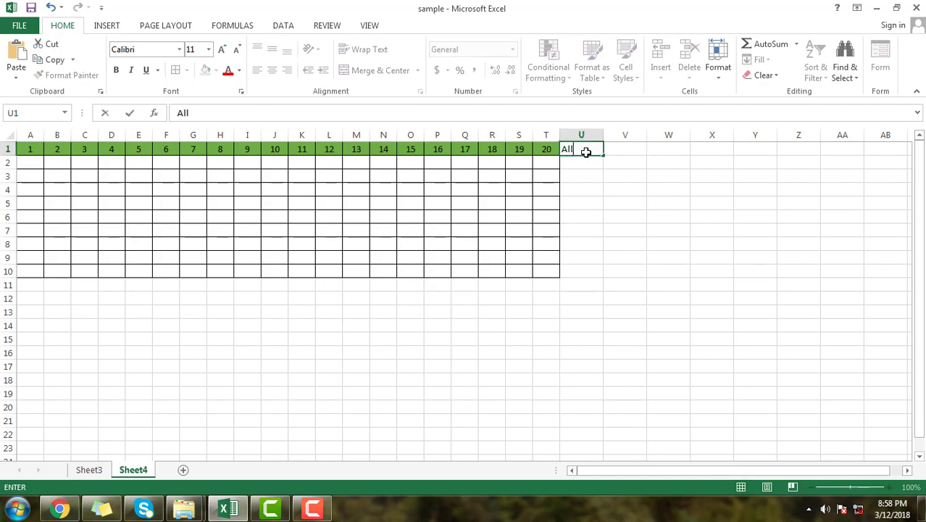
text( pant)
key(Tab)
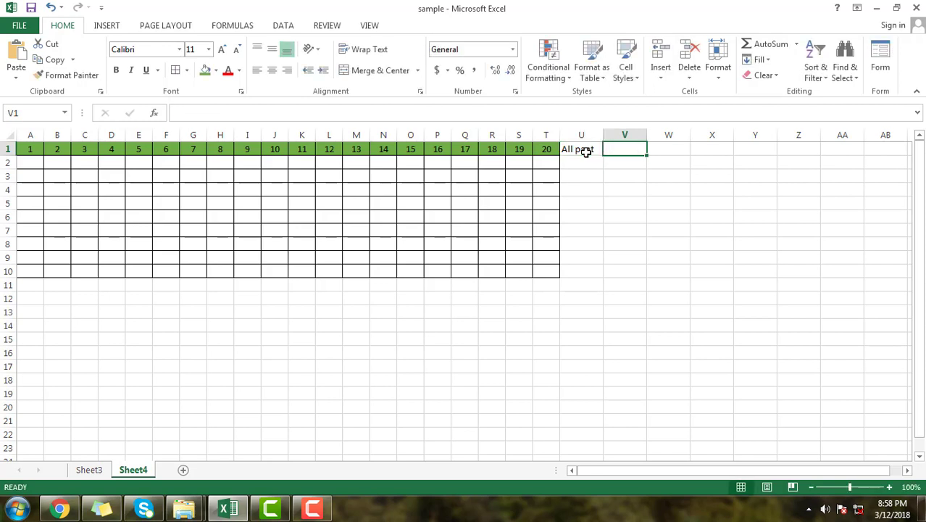
text(All shi)
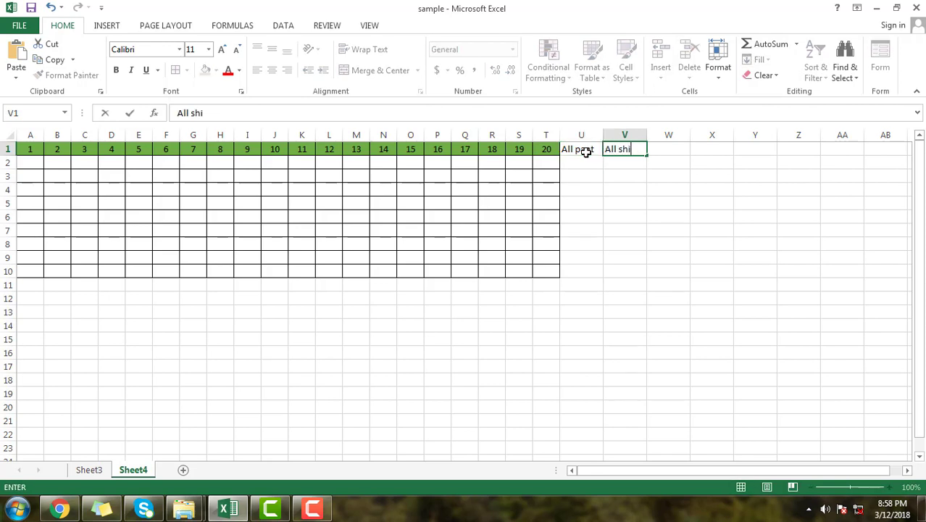
text(rt)
key(Tab)
text(A)
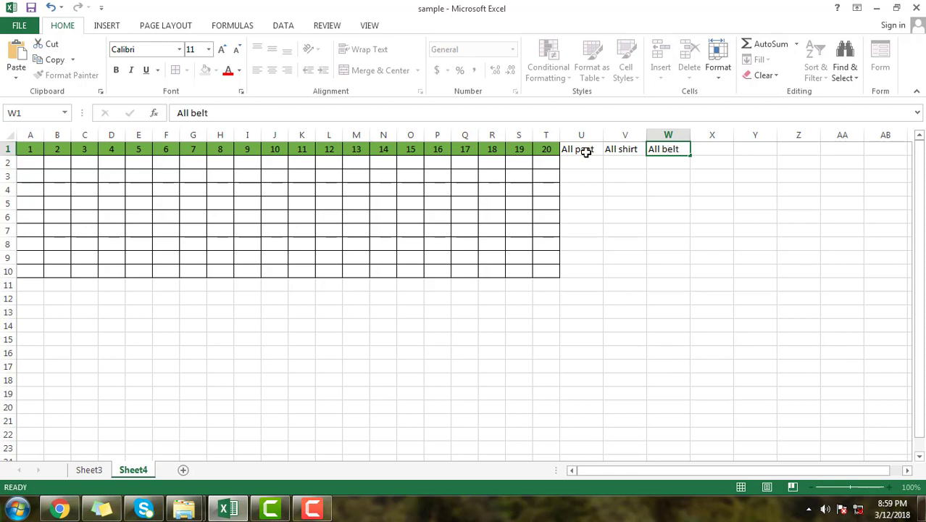
drag(586, 152, 666, 272)
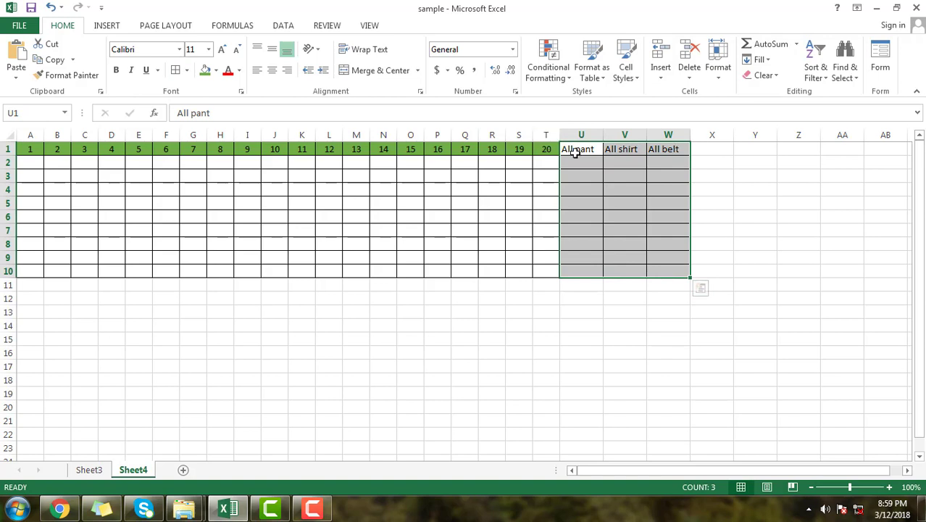
drag(574, 153, 665, 147)
- Fill the U1:W1 headings blue and centre them horizontally and vertically
click(216, 70)
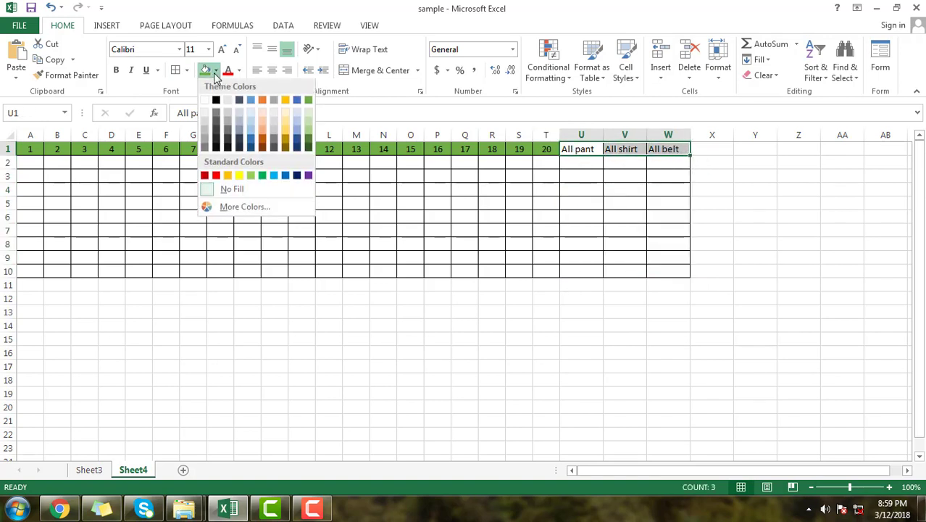
click(251, 102)
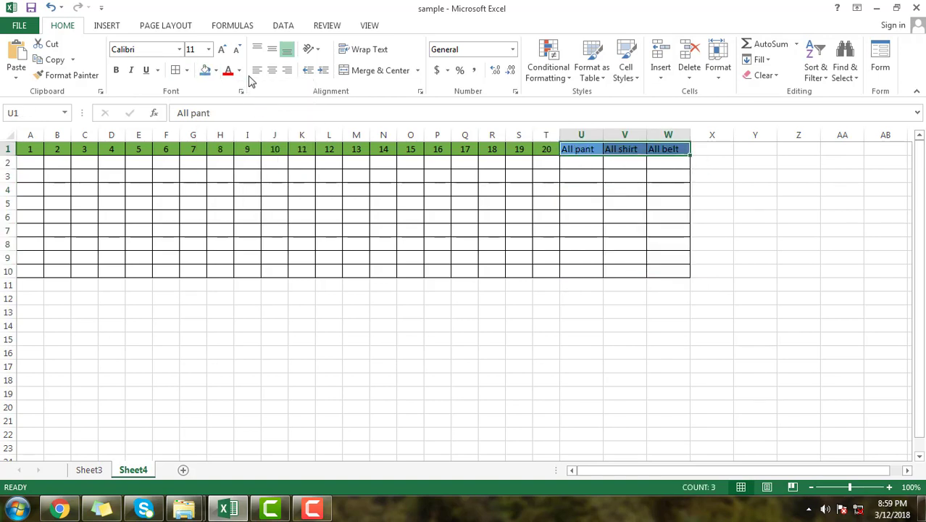
click(271, 70)
click(272, 49)
click(625, 217)
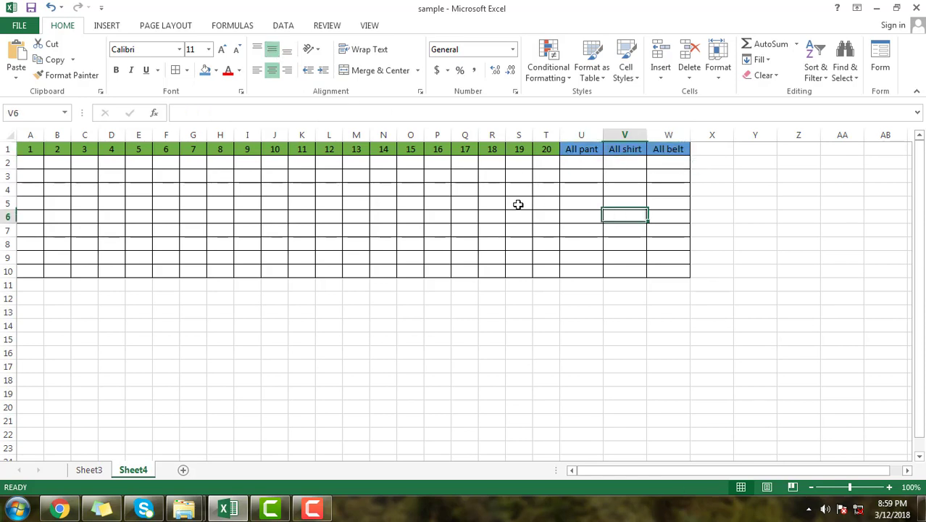
click(139, 176)
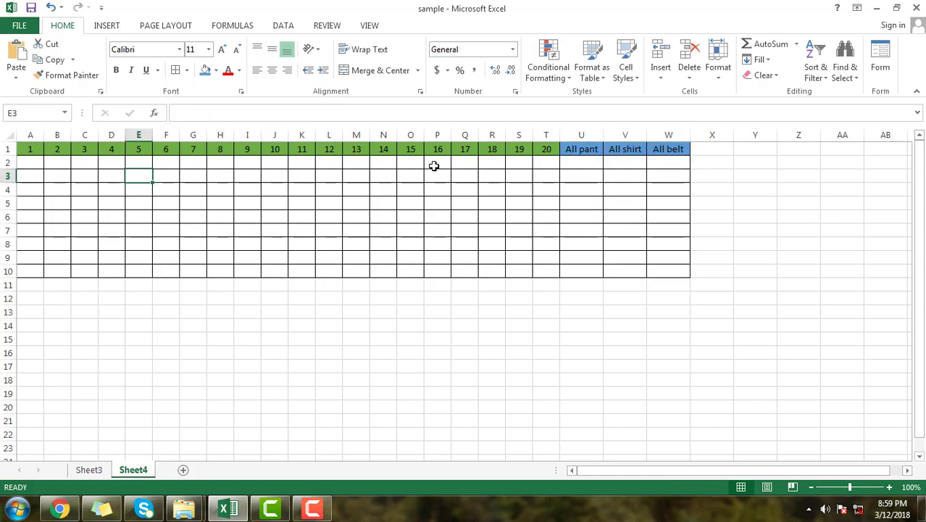
click(285, 29)
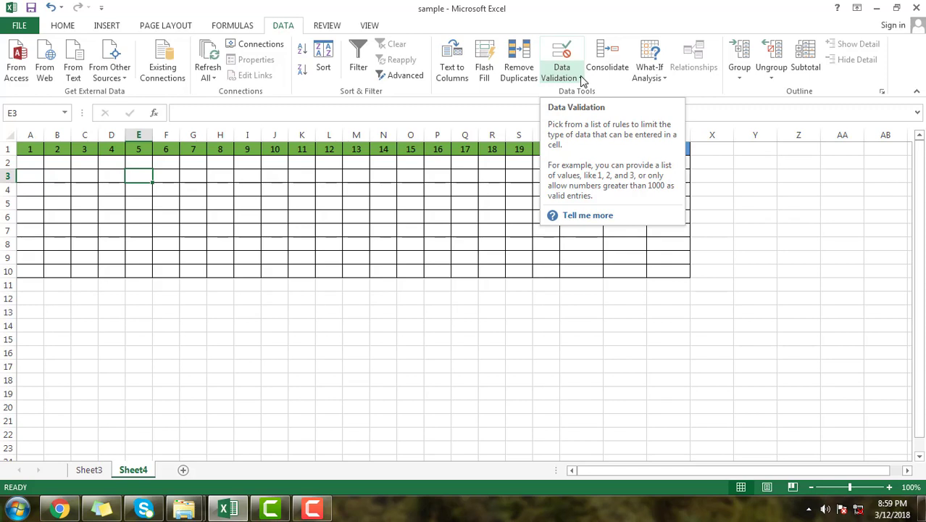
- Apply List data validation to A2:T10 with source pant, shirt, belt
click(456, 244)
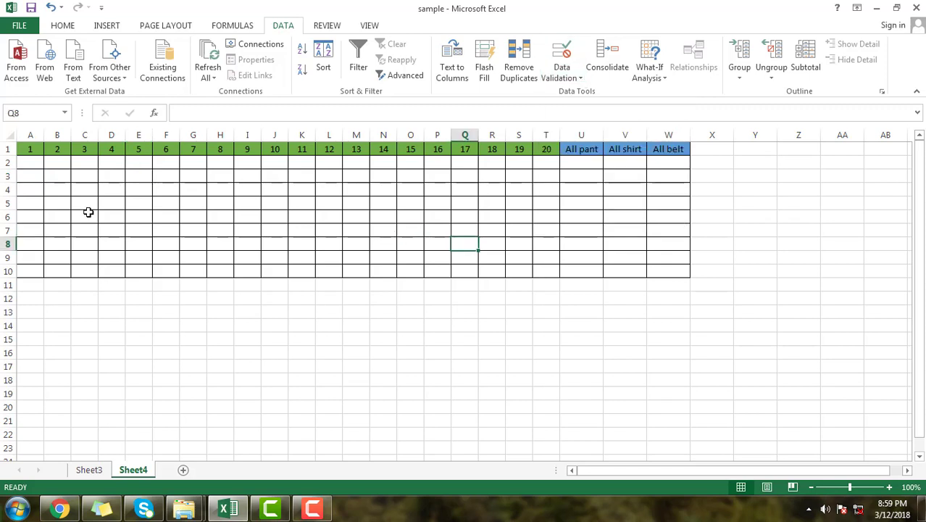
drag(21, 162, 550, 271)
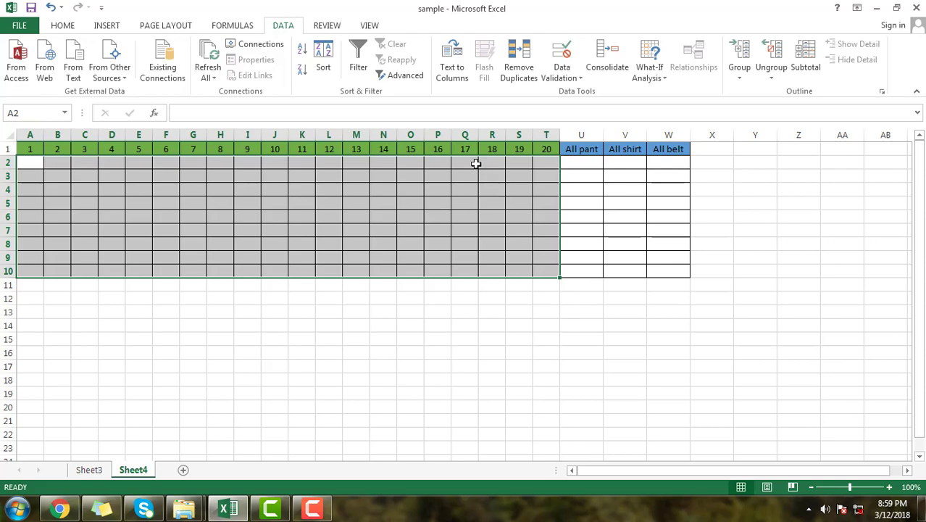
click(578, 77)
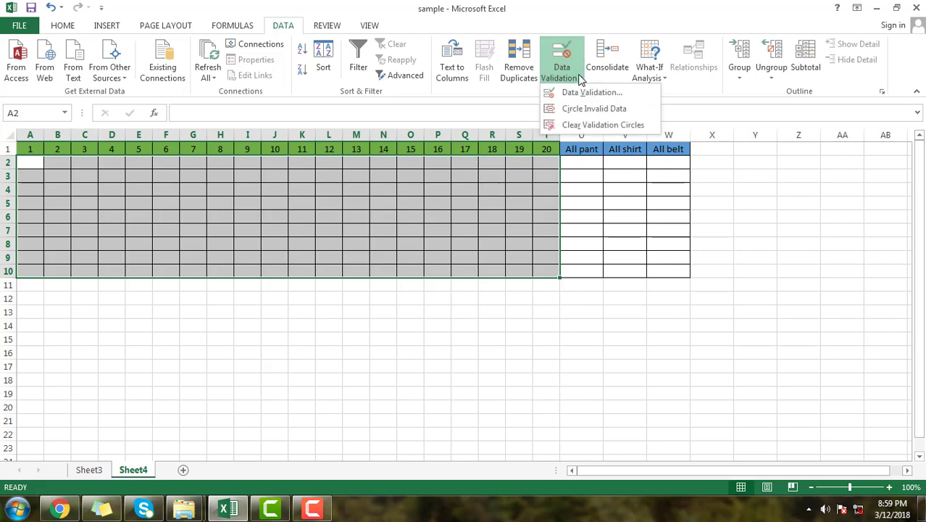
click(583, 94)
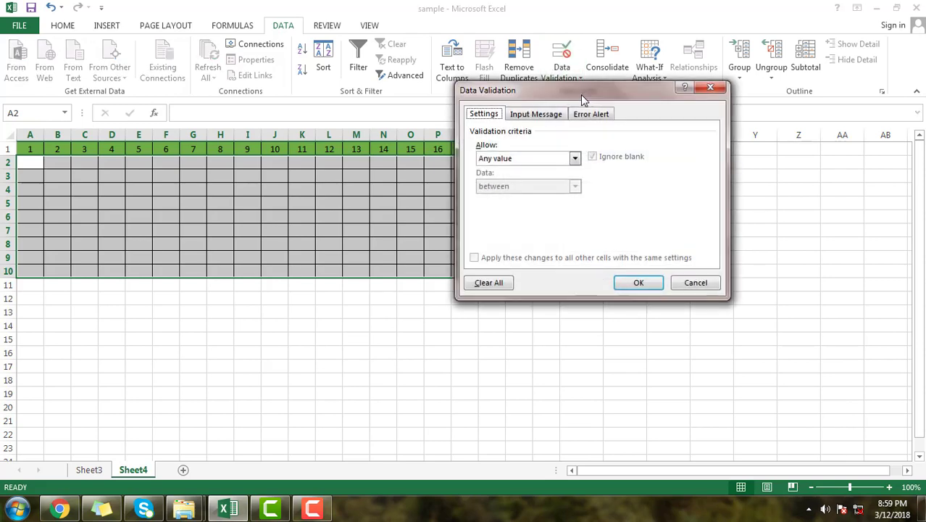
click(505, 161)
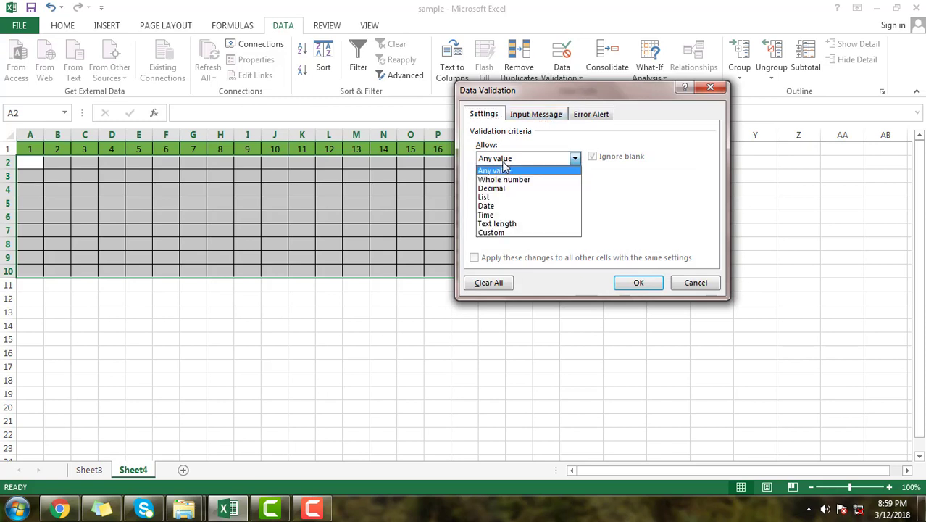
click(500, 197)
click(507, 213)
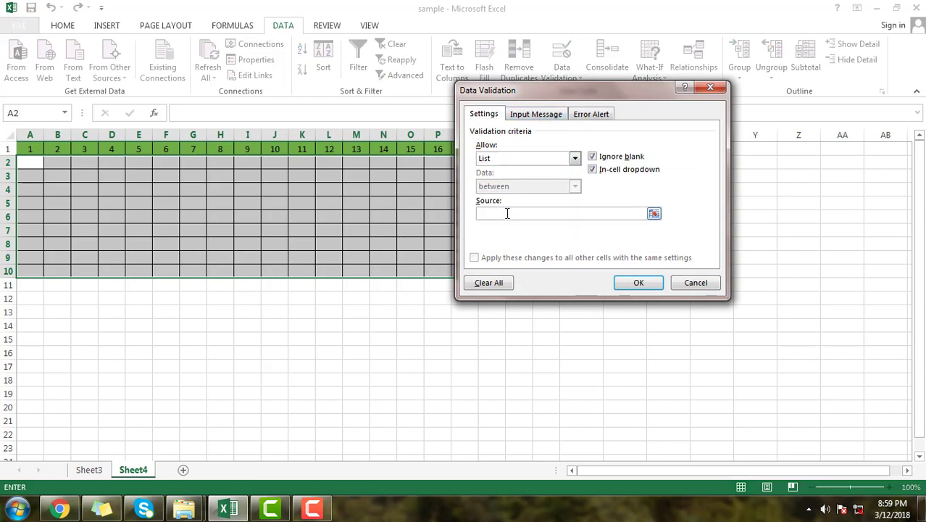
text(shirt,belt)
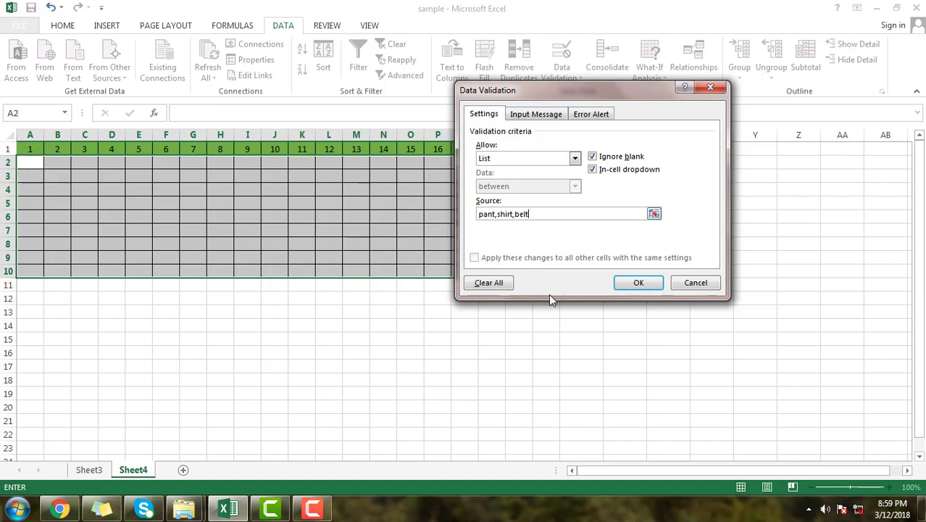
click(639, 283)
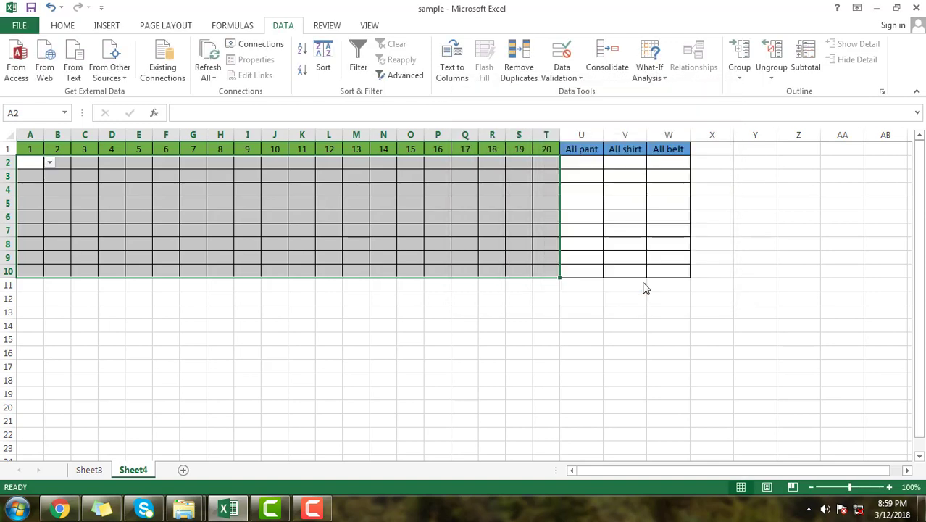
- Check that cells such as M5, O4, C6 and P4 offer the item dropdown
click(300, 300)
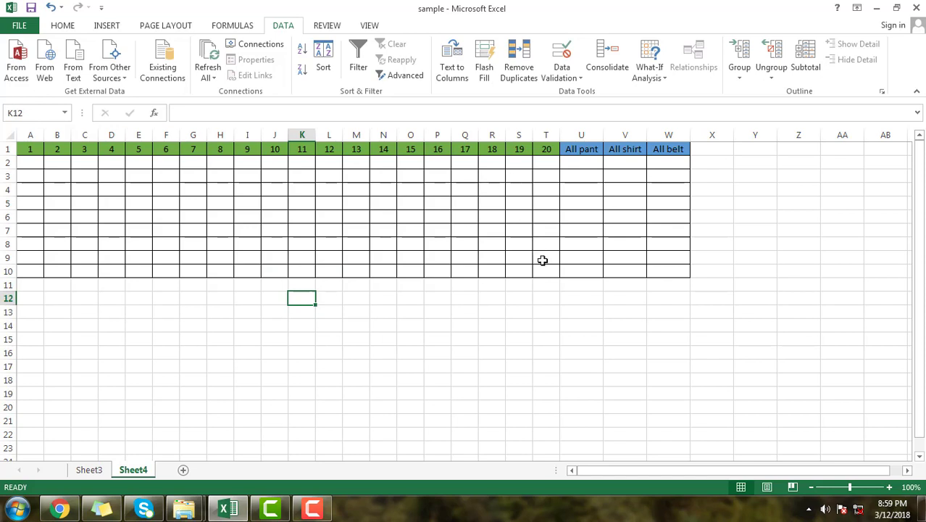
drag(542, 269, 29, 166)
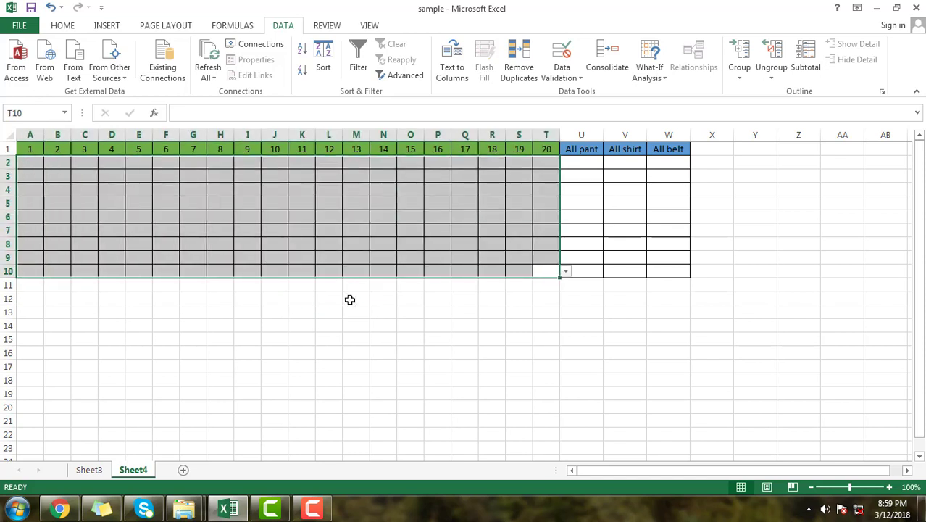
click(383, 297)
click(355, 204)
click(373, 206)
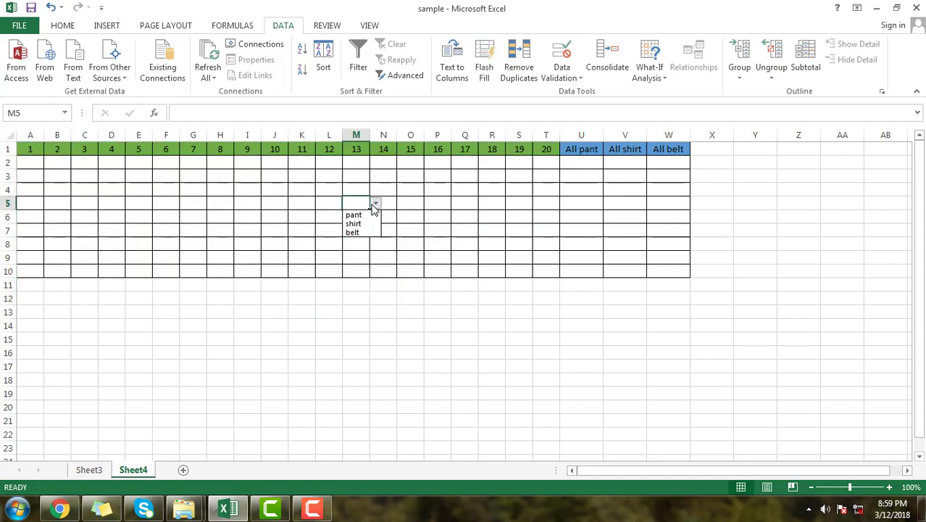
click(355, 202)
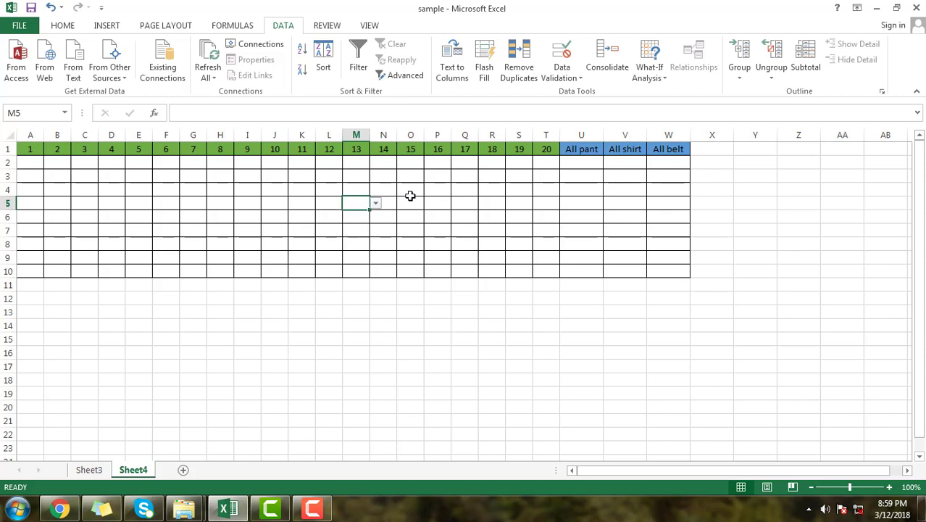
click(409, 193)
click(86, 210)
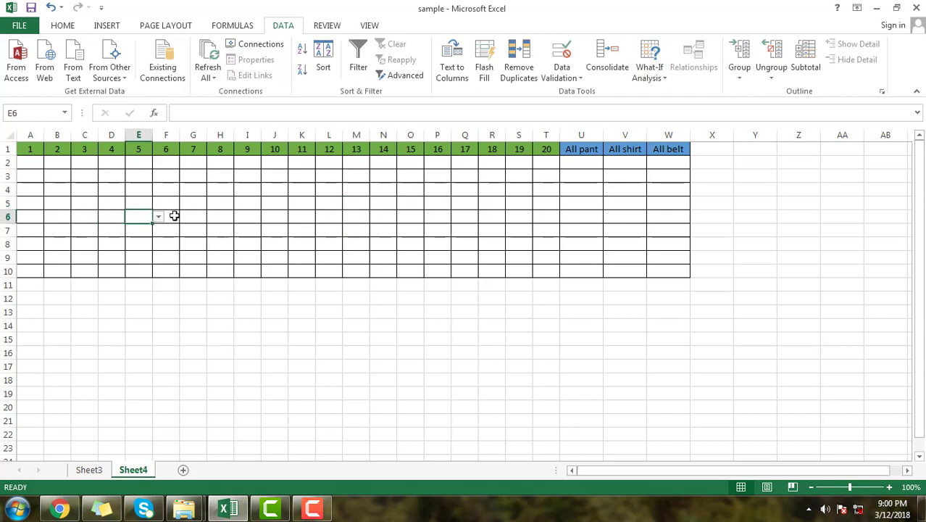
click(31, 160)
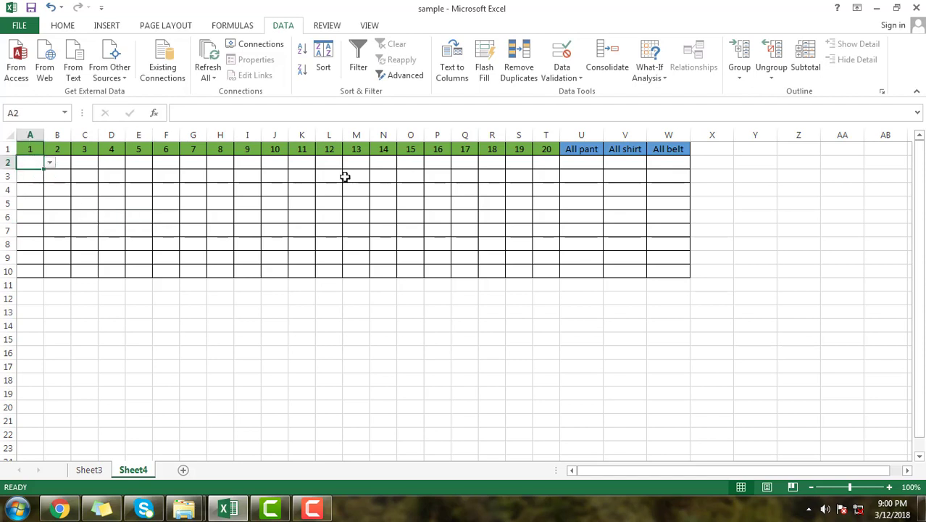
click(439, 188)
- Pick pant in A2, shirt in M2 and belt in T2 from their dropdowns
click(29, 165)
click(50, 163)
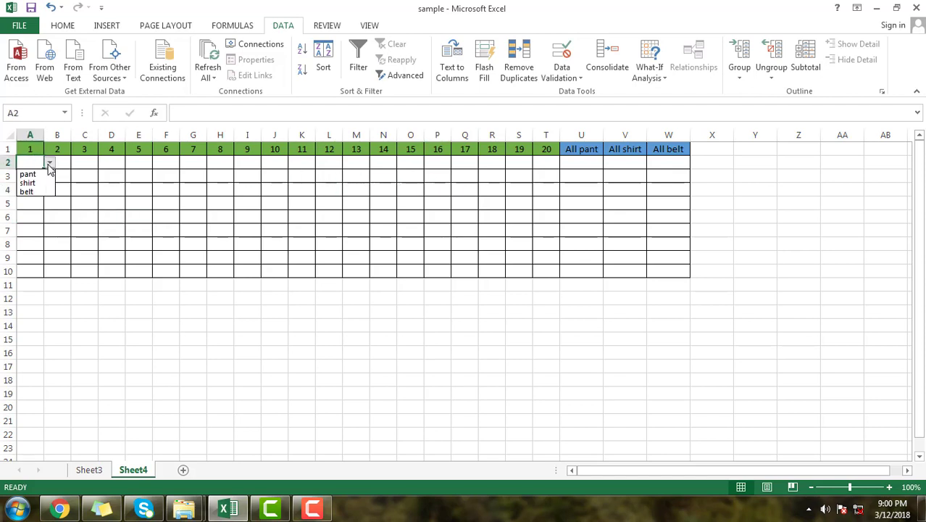
click(29, 174)
click(363, 163)
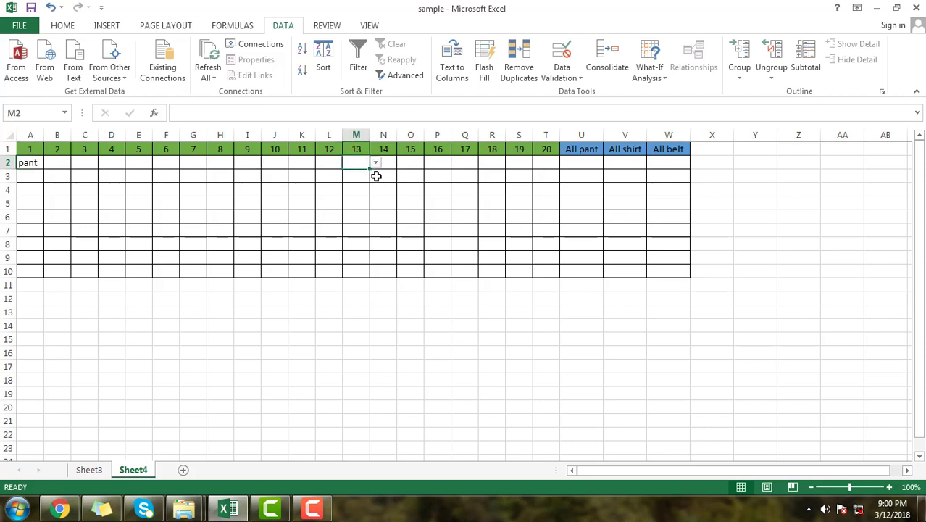
click(375, 163)
click(365, 182)
click(519, 163)
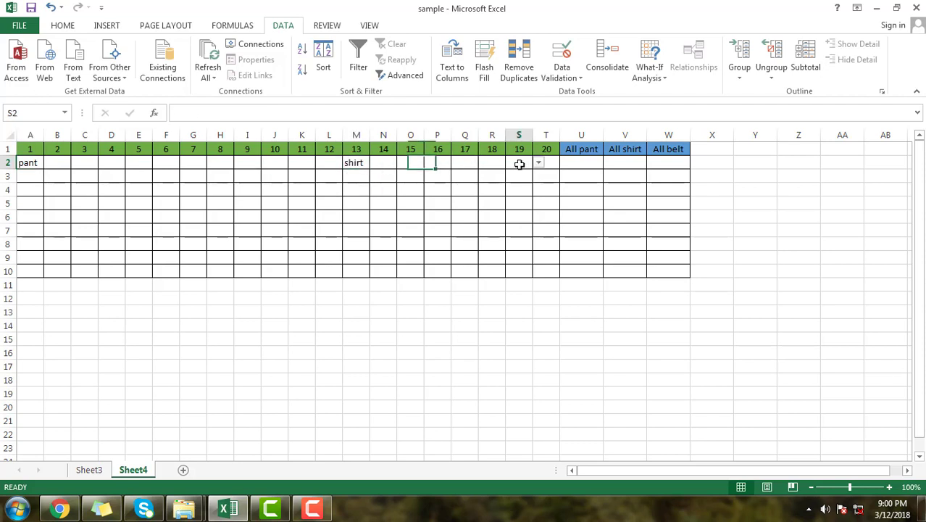
click(544, 166)
click(566, 162)
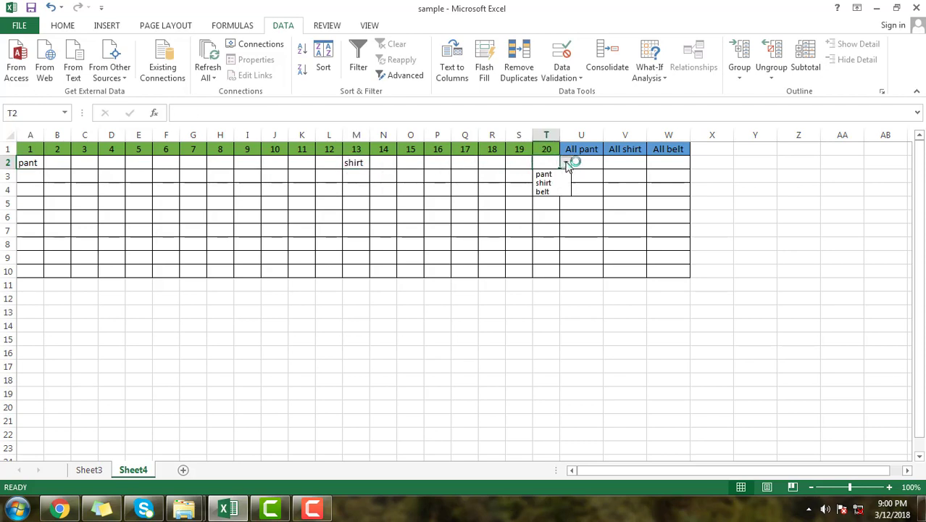
click(554, 190)
click(407, 162)
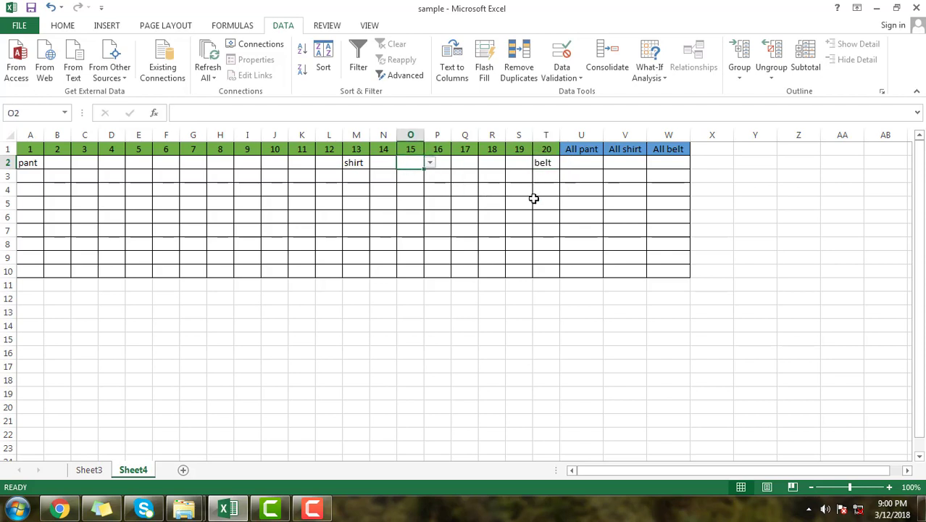
click(578, 160)
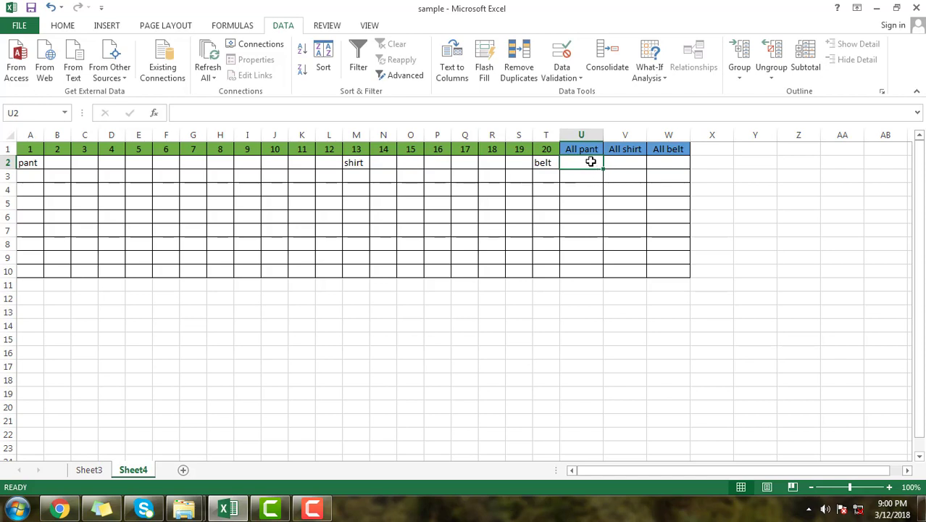
- Enter =COUNTIF(A2:T2,"Pant") in U2 to count the pant items in row 2
text(=cout)
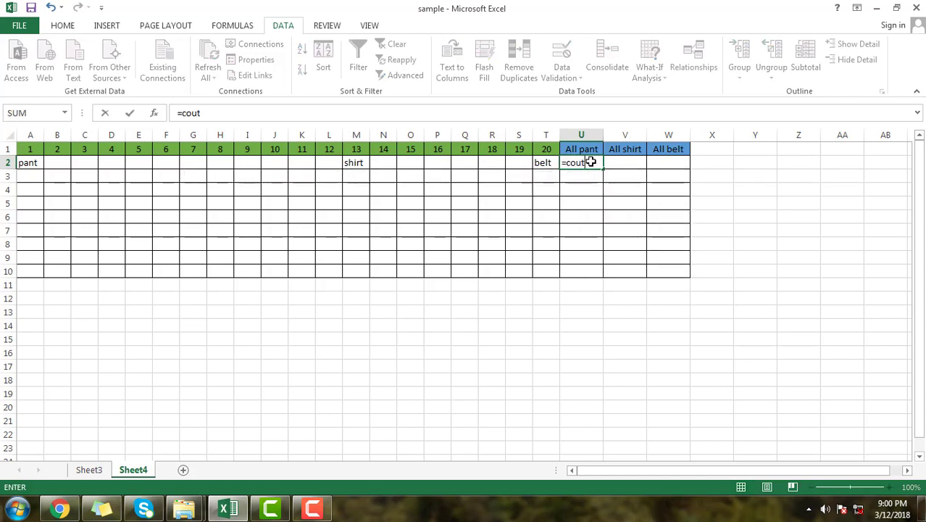
key(BackSpace)
text(nt)
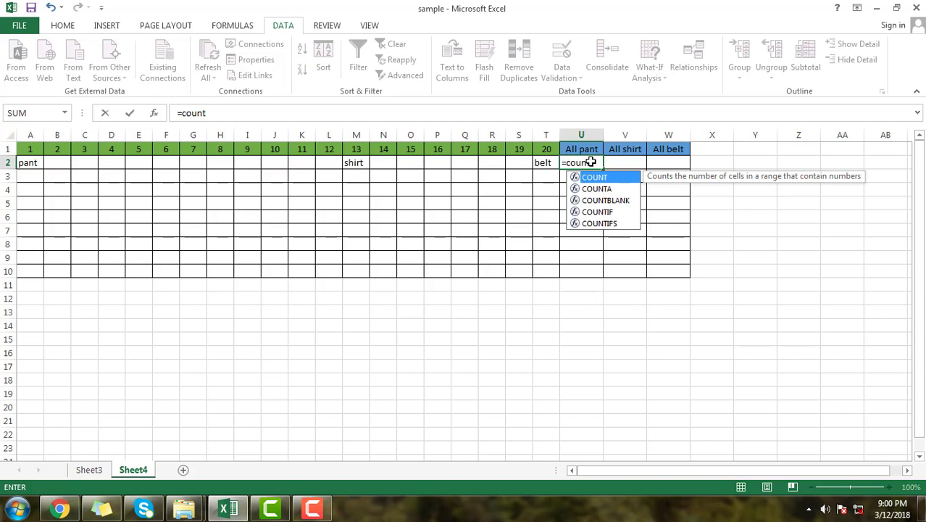
text(if)
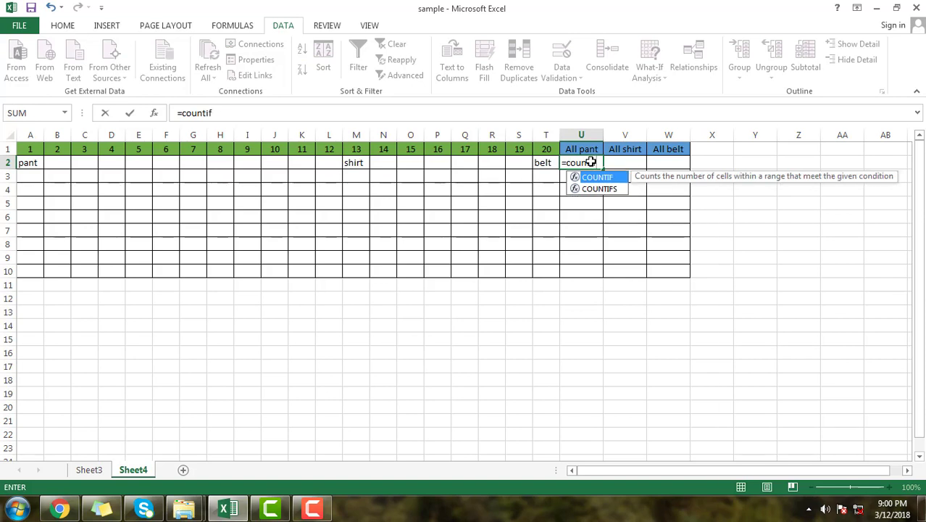
text(()
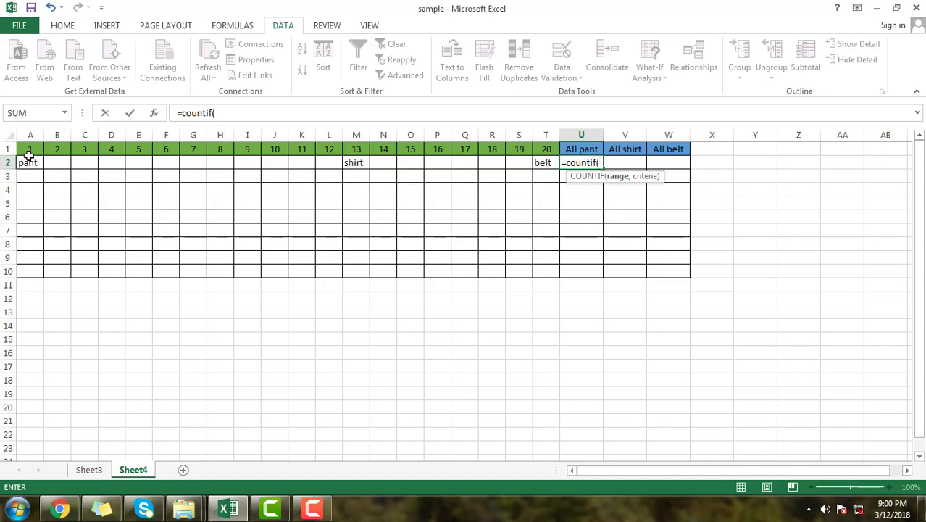
drag(26, 166, 543, 162)
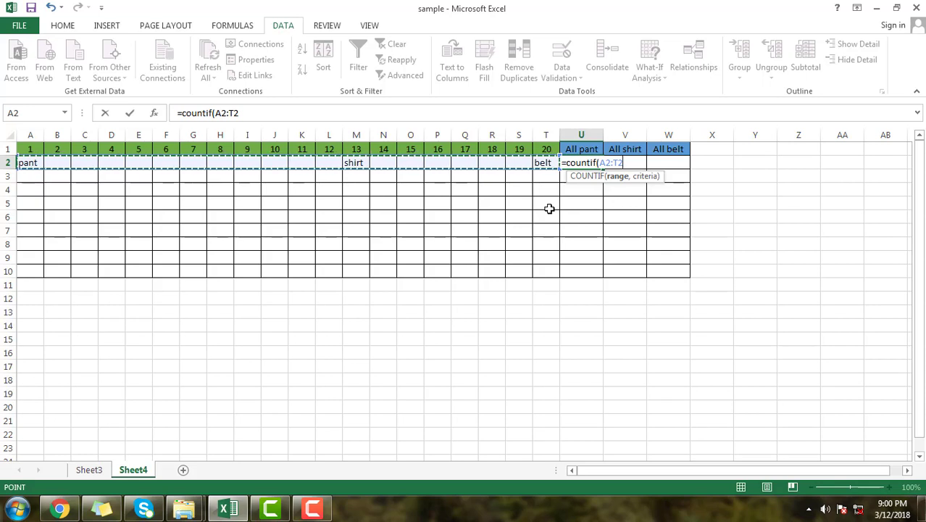
text(,)
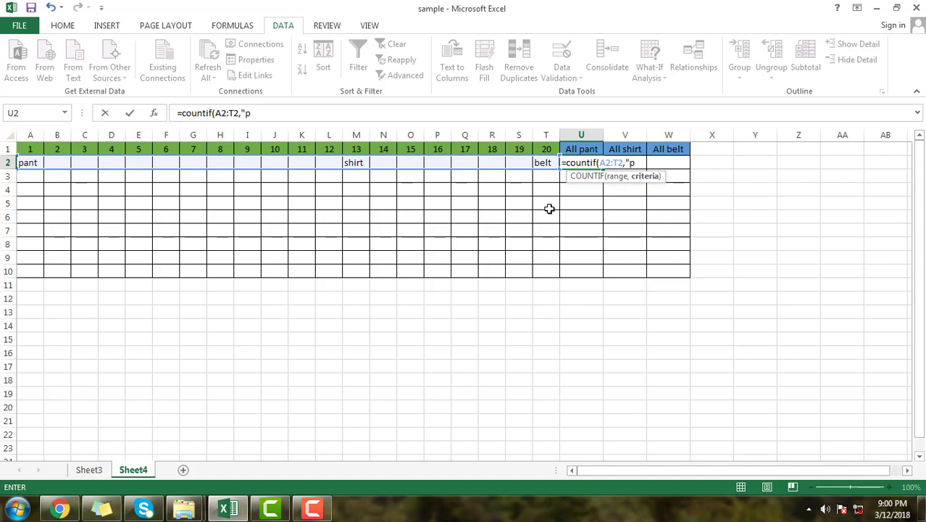
text("Pant)
text("))
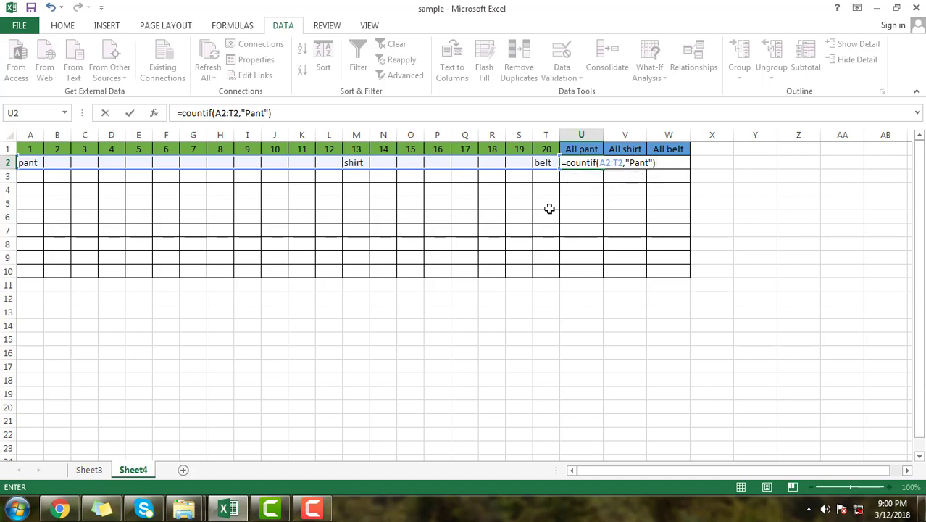
key(Return)
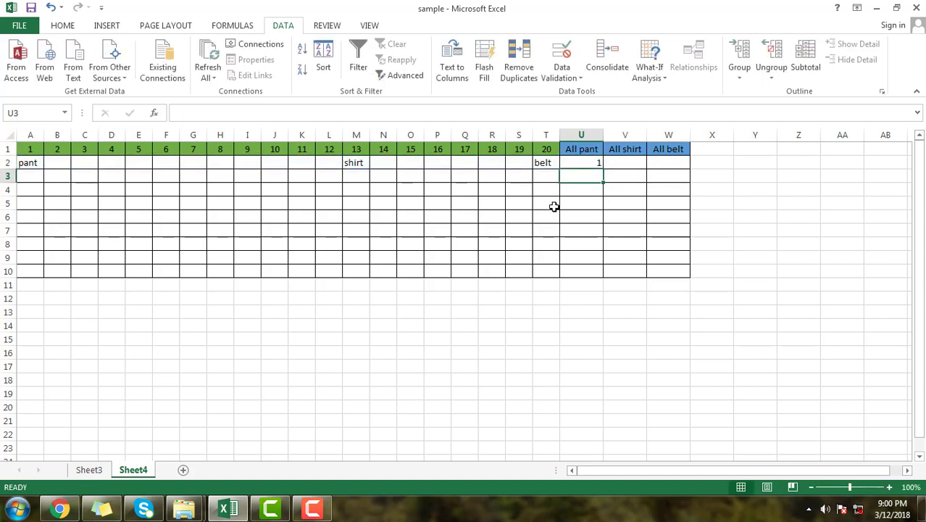
- Choose pant from O2's dropdown so the U2 pant total rises to 2
click(587, 165)
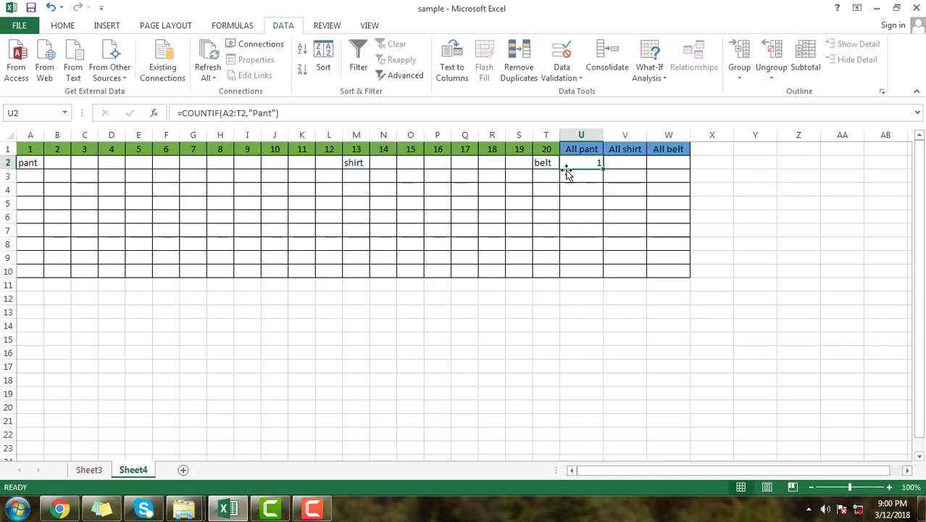
click(36, 163)
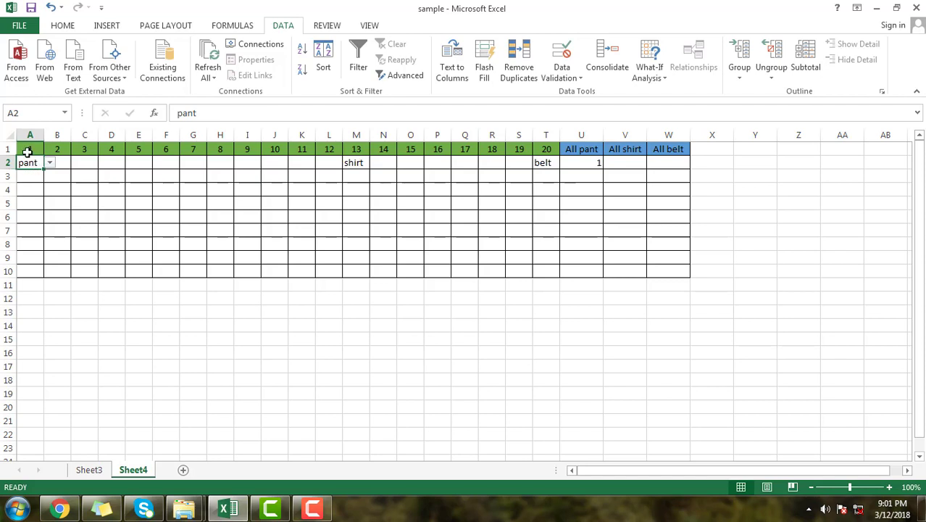
click(9, 162)
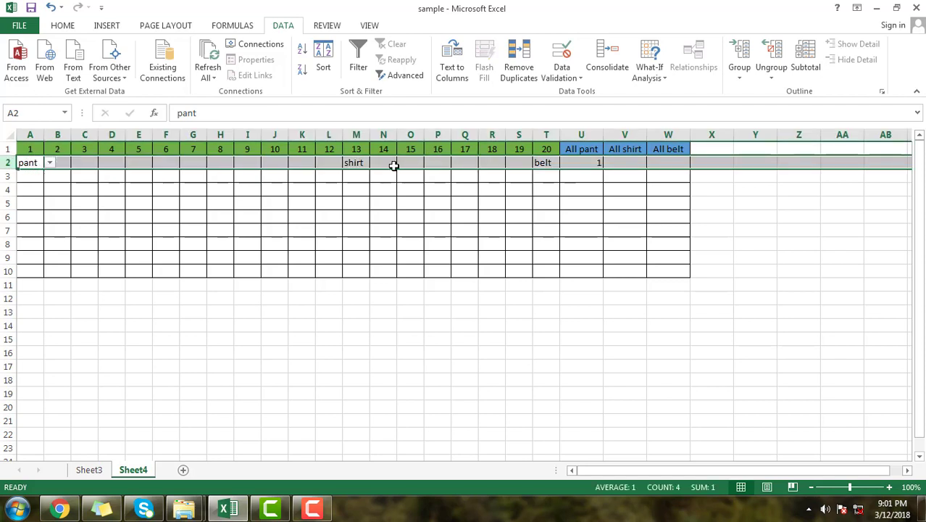
click(420, 163)
click(430, 163)
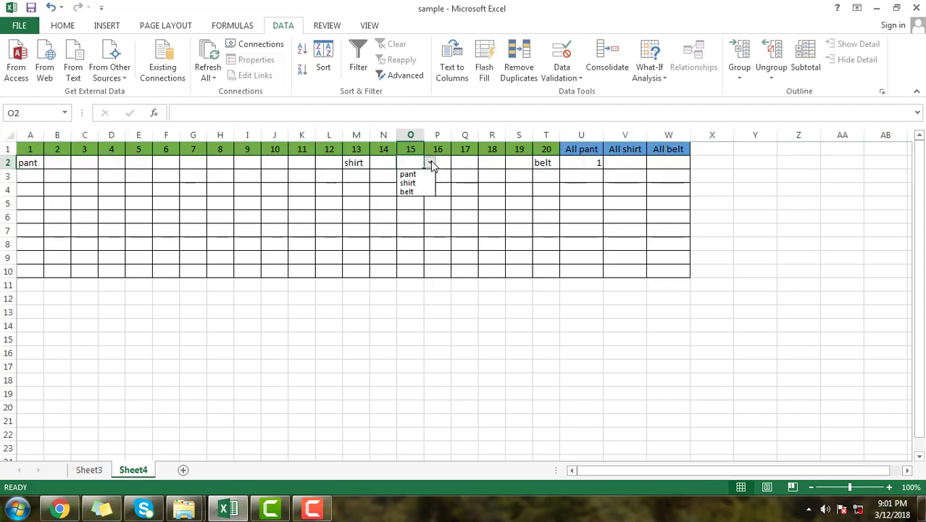
click(420, 176)
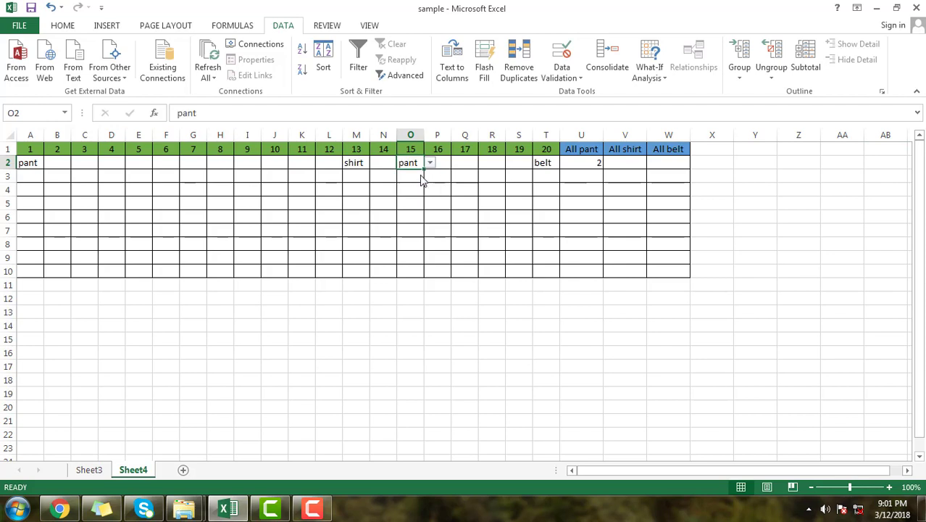
- Centre the All pant total in U2 and begin a COUNTIF formula in V2
click(587, 164)
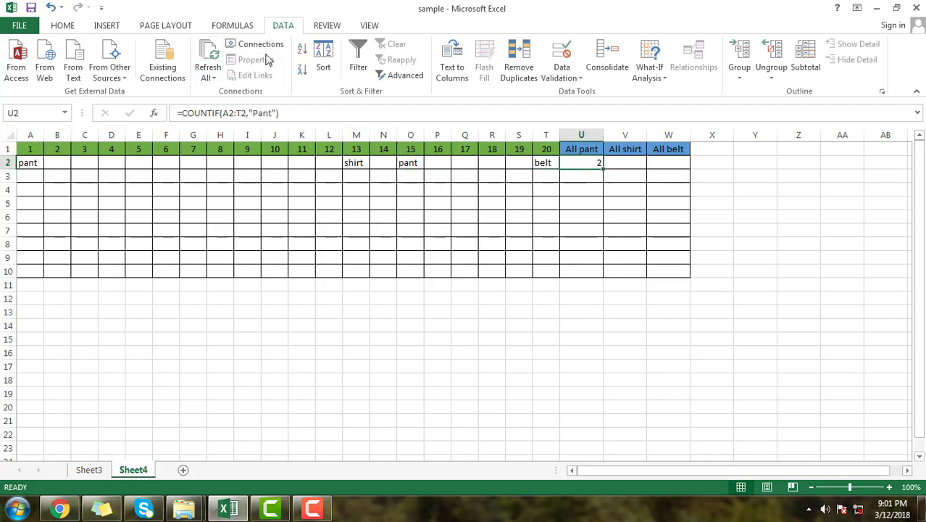
click(62, 25)
click(272, 70)
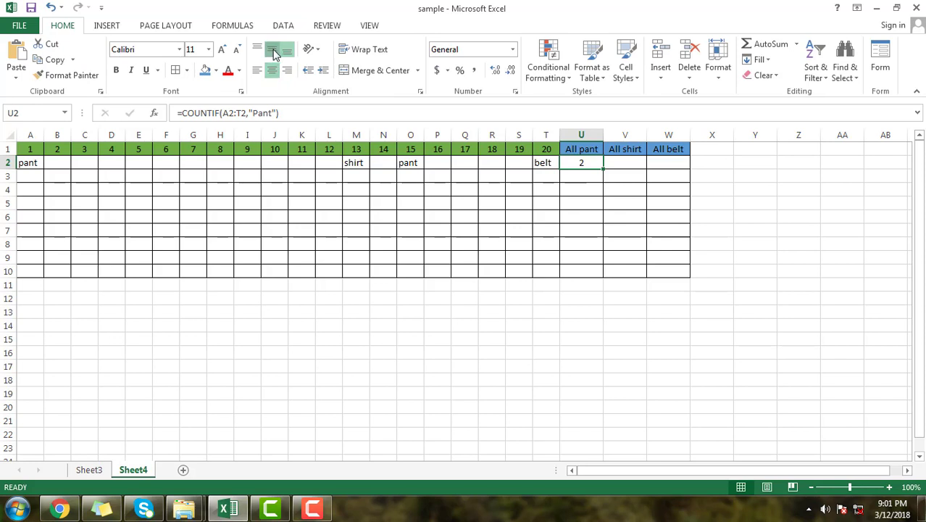
click(631, 161)
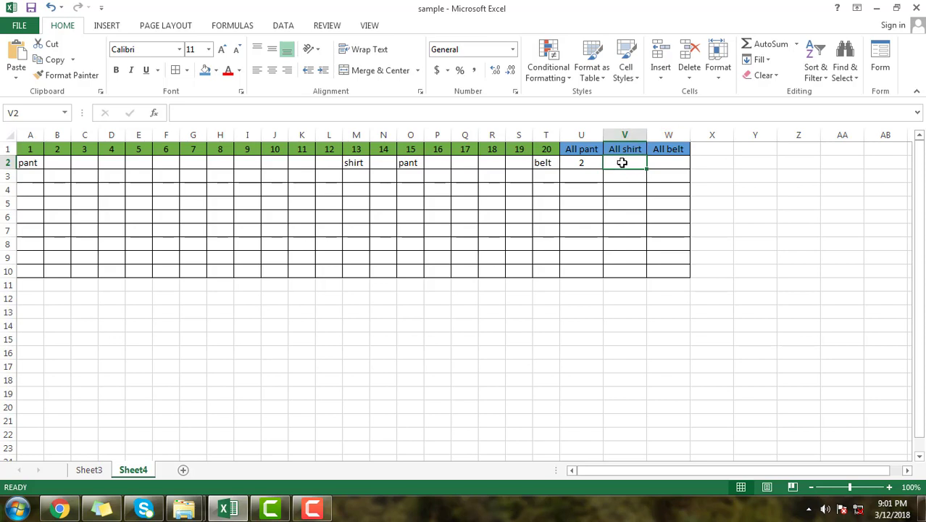
text(=)
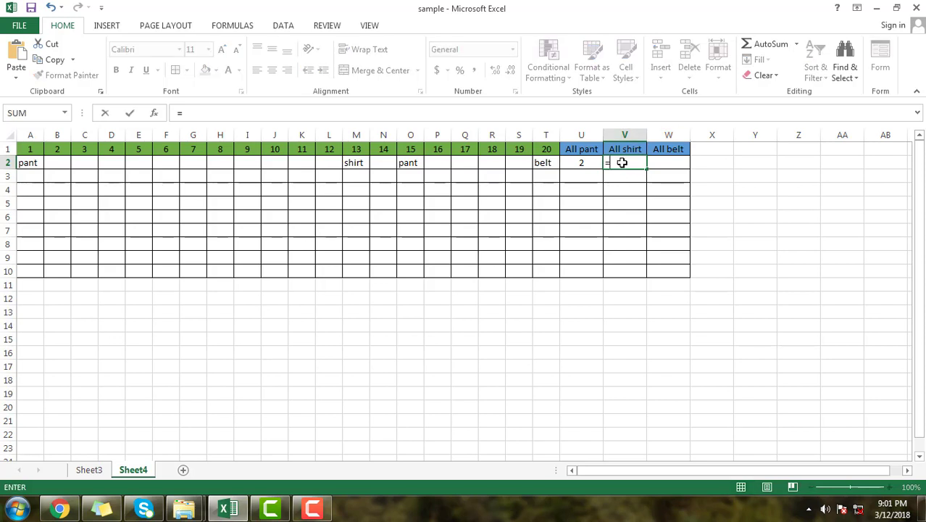
text(count)
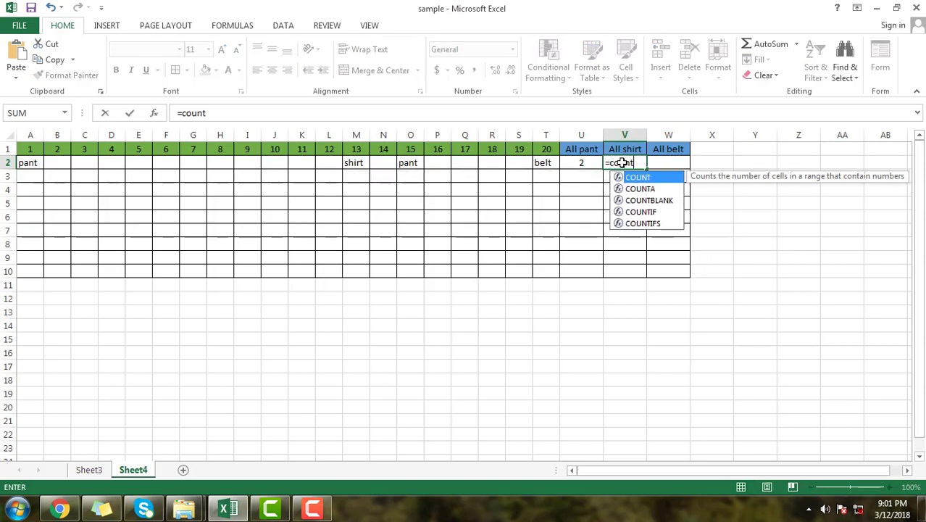
text(if)
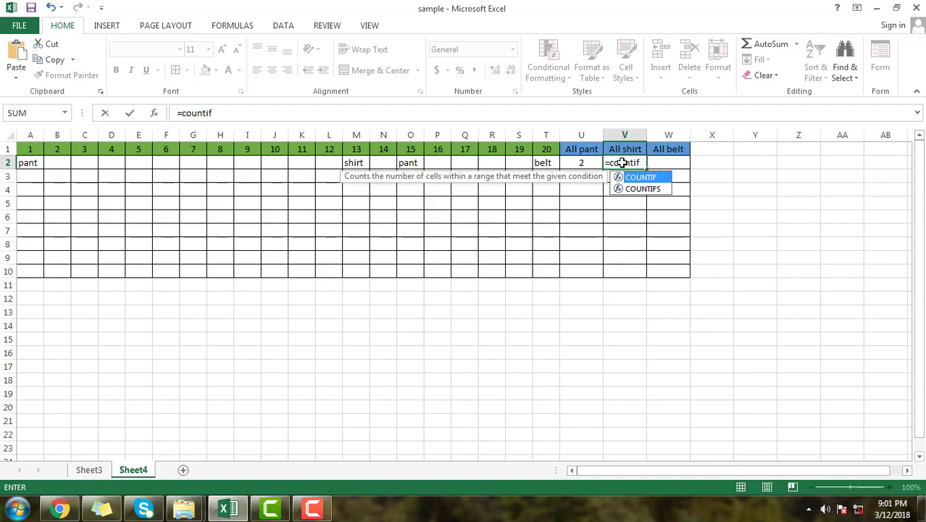
text(()
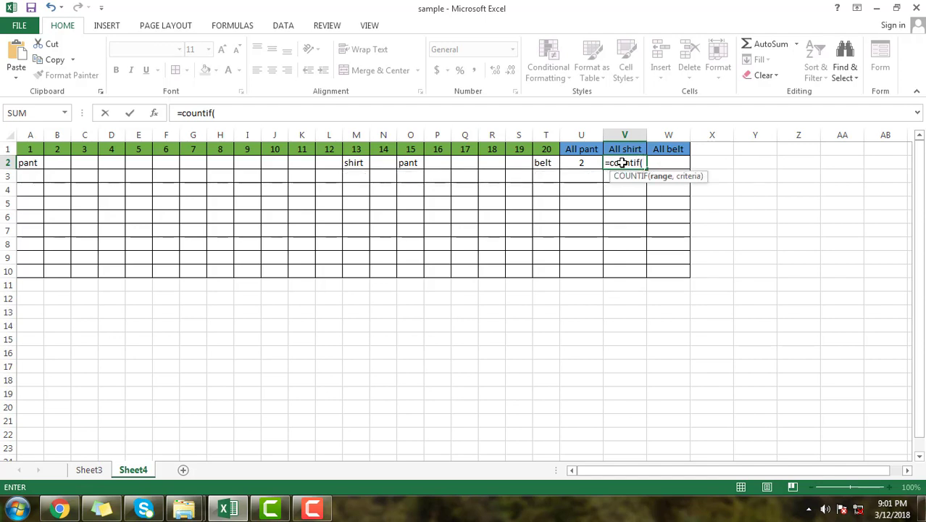
- Complete V2's formula as =countif(A2:T2,"shirt") to count shirt items
drag(32, 162, 550, 166)
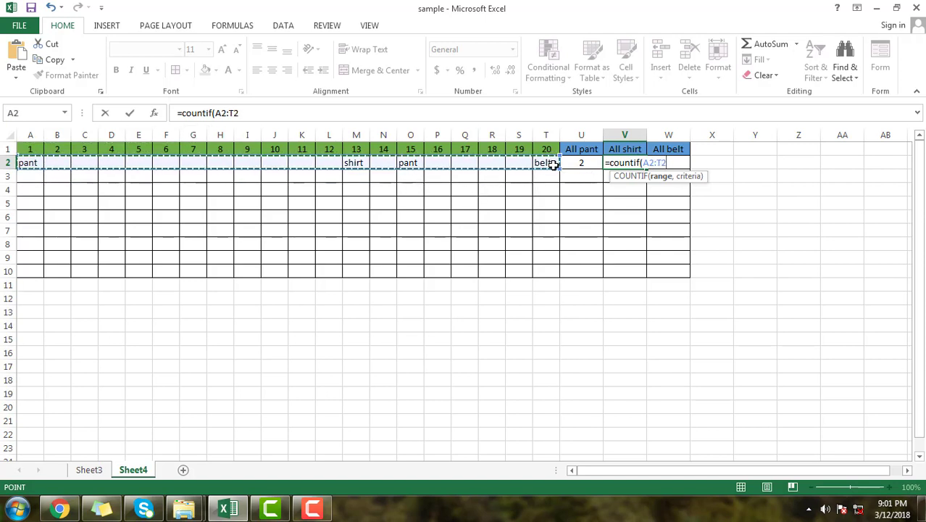
text(,)
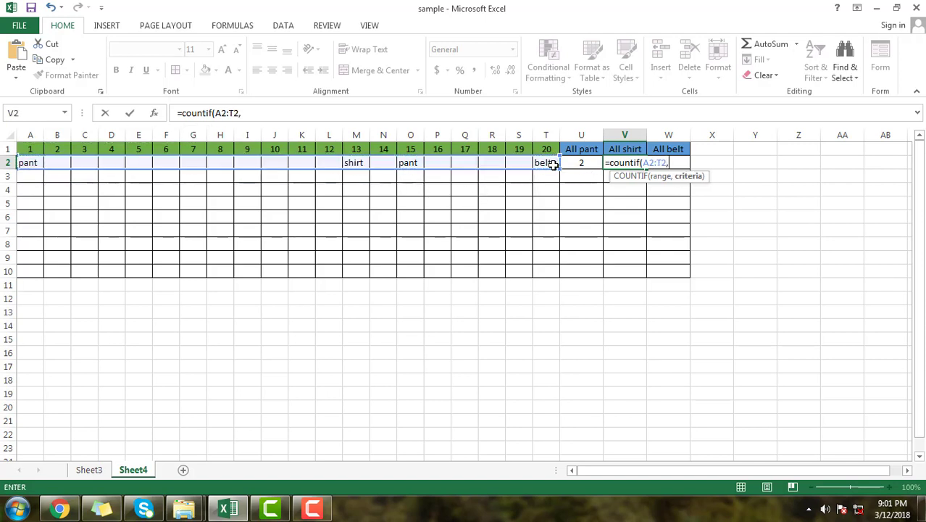
text(shirt)
key(BackSpace)
key(BackSpace)
key(BackSpace)
key(BackSpace)
key(BackSpace)
text("shirt)
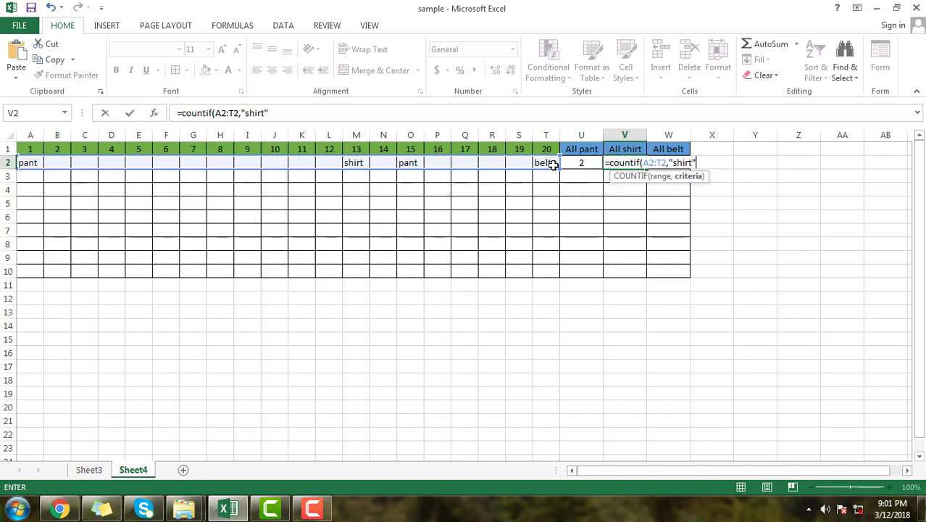
key(Return)
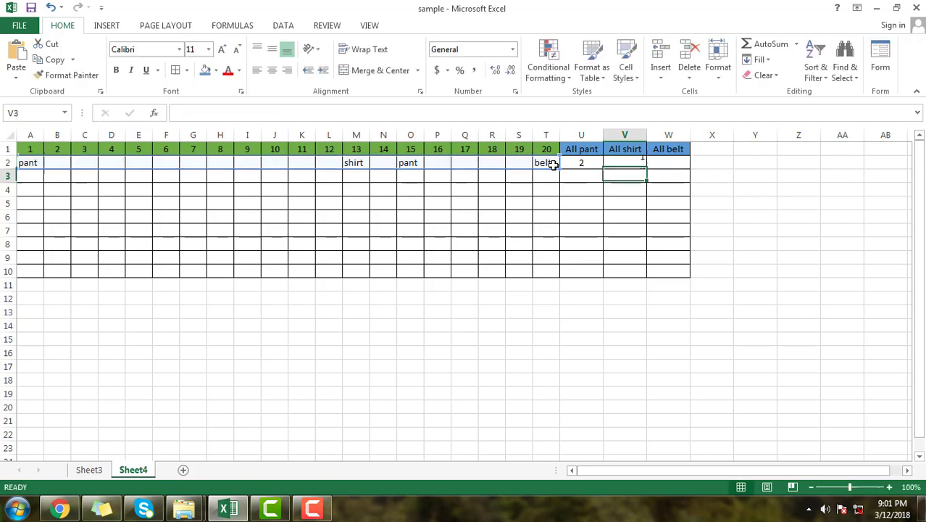
click(627, 164)
- Enter =COUNTIF(A2:T2,"belt") in W2 so the belt total reads 1
click(666, 163)
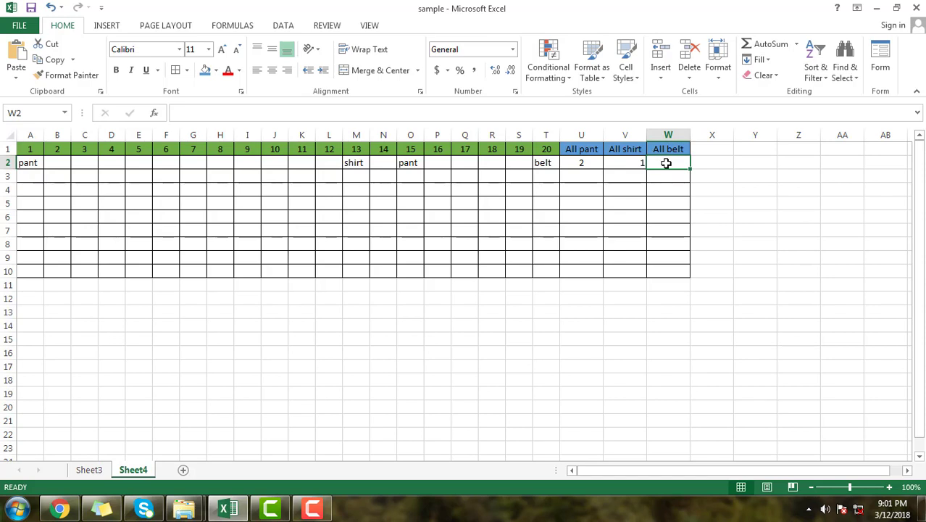
text(=)
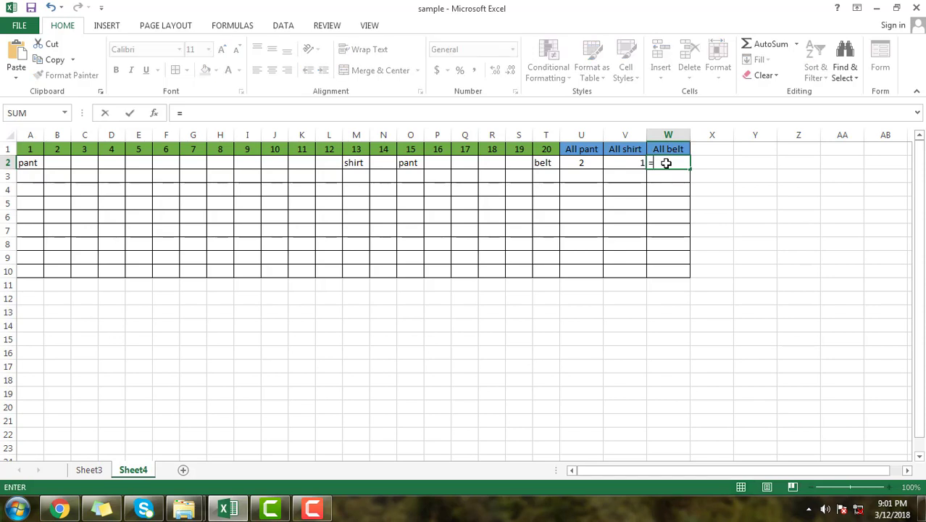
text(counti)
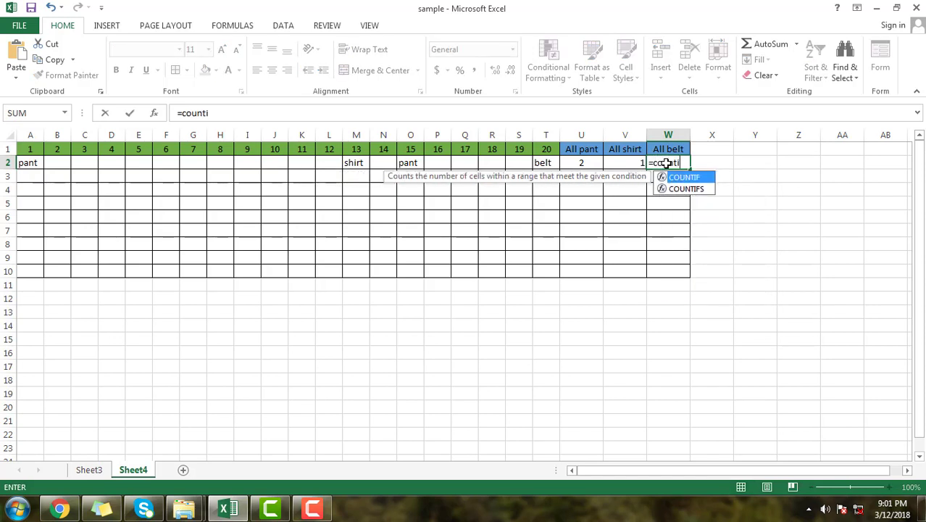
text(f()
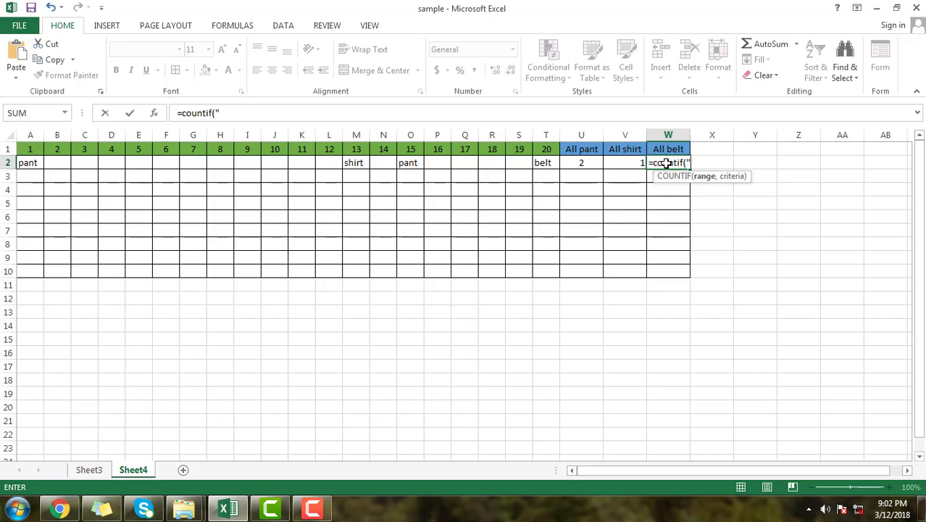
click(31, 164)
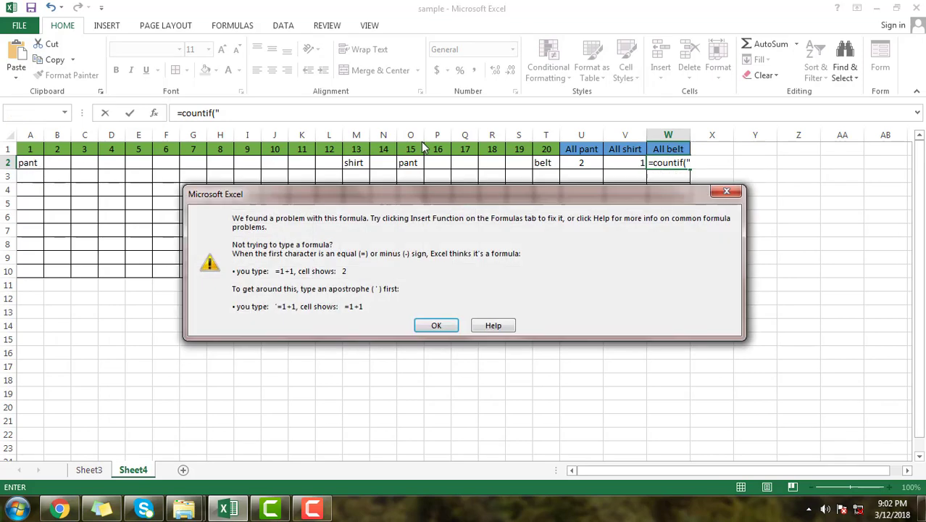
click(722, 191)
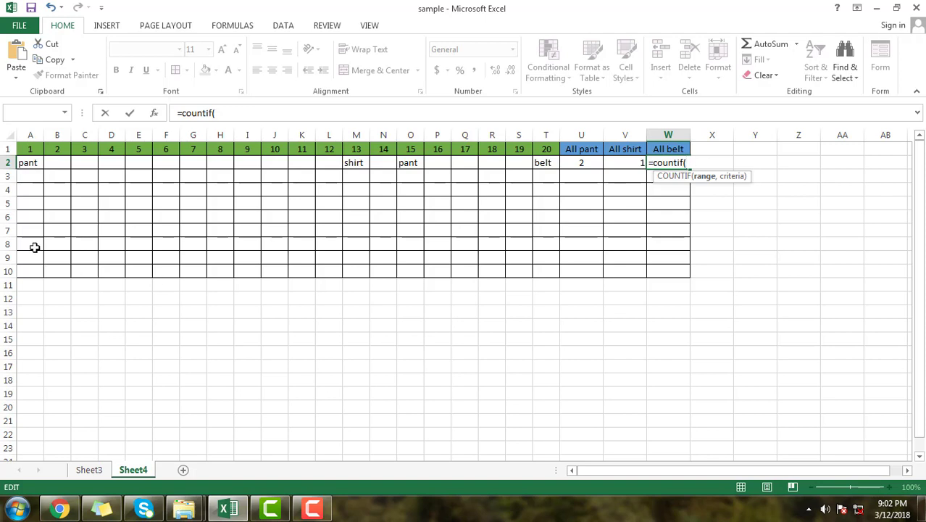
drag(30, 164, 550, 160)
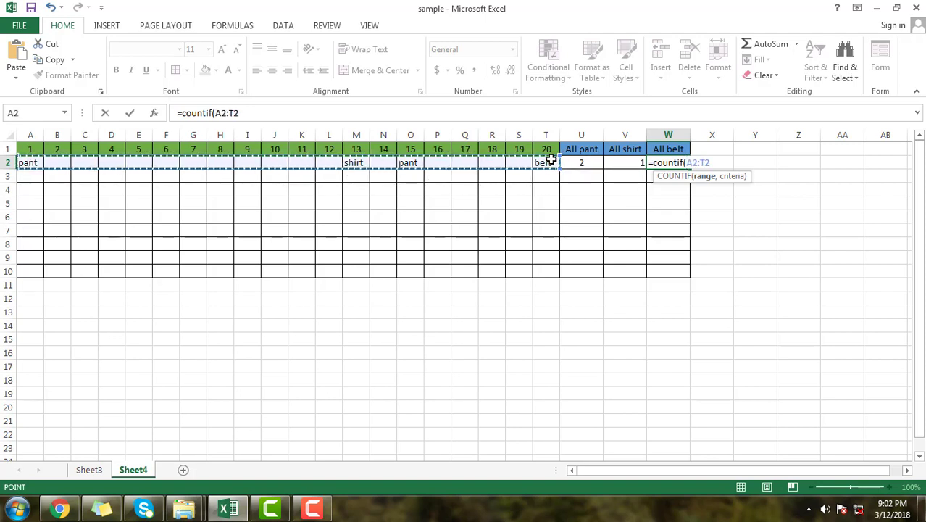
text(,)
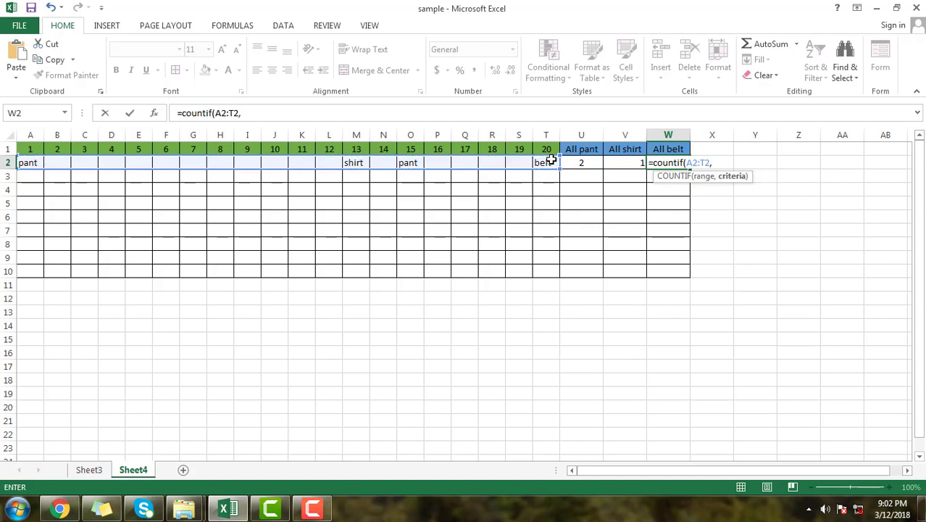
text("belt"))
key(Return)
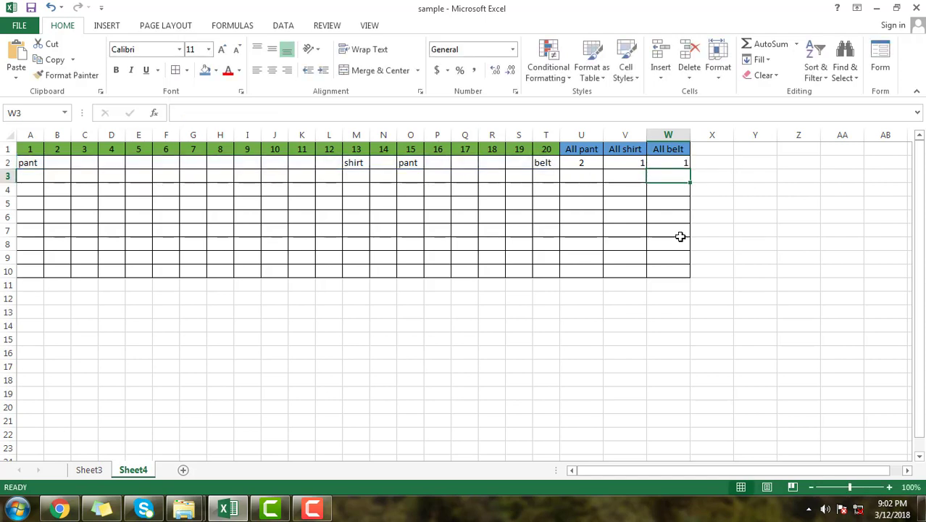
- Copy the three COUNTIF formulas in U2:W2 down to row 10 and centre U2:W10
click(594, 162)
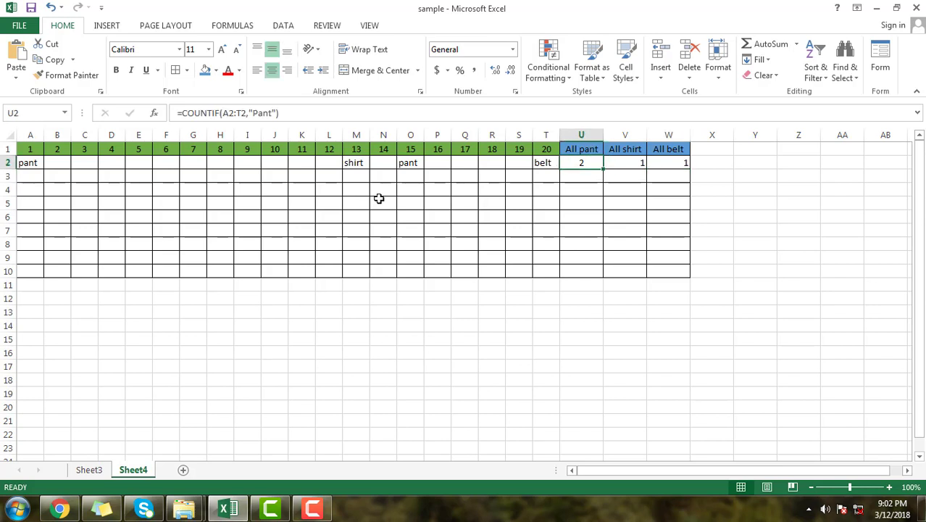
click(30, 163)
drag(588, 159, 688, 279)
click(700, 285)
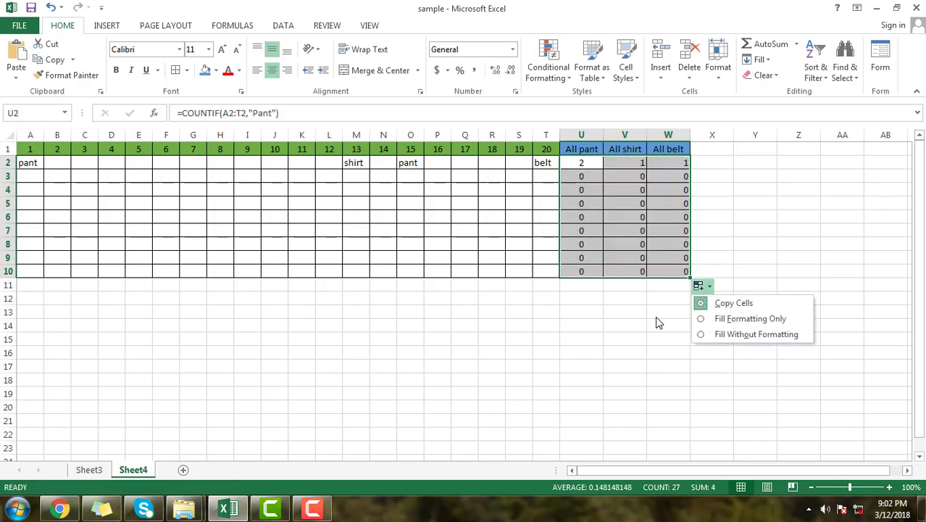
click(273, 70)
click(608, 312)
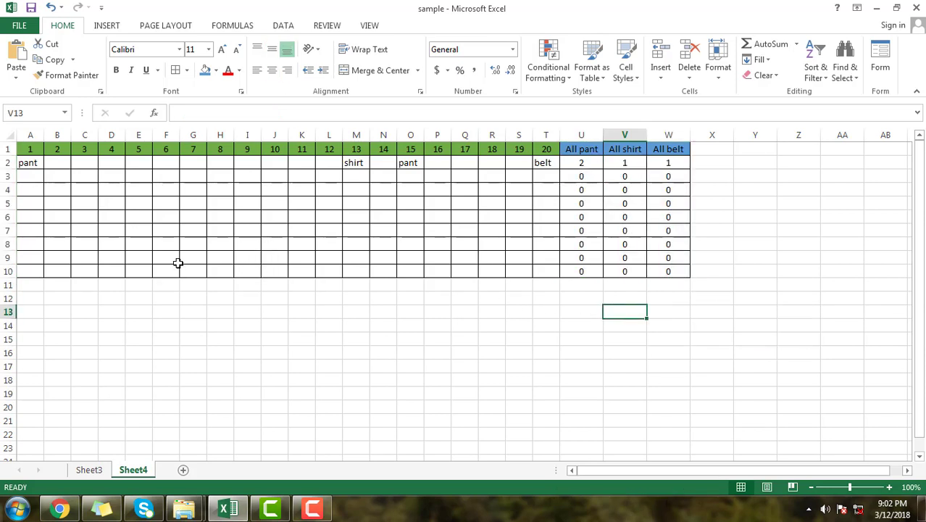
- Pick pant for E5 and K5 and shirt for O5 from their dropdowns
click(136, 205)
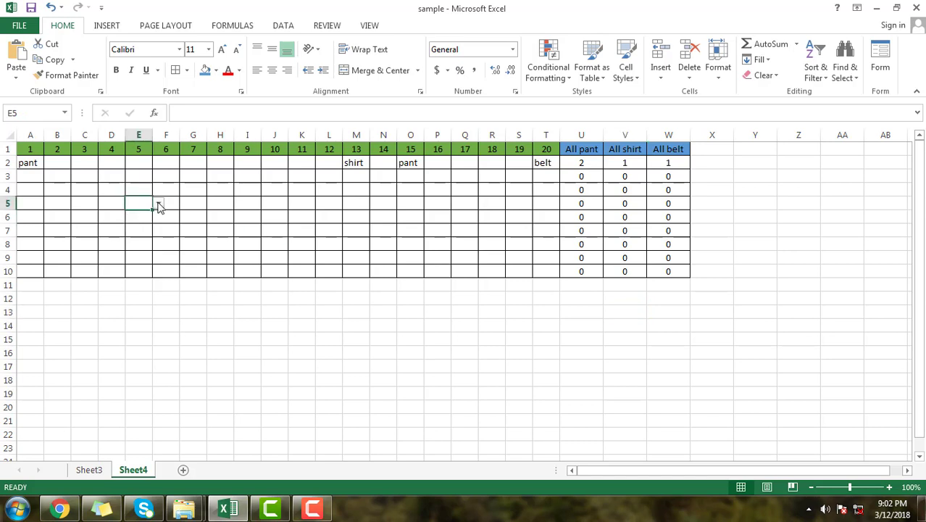
click(158, 204)
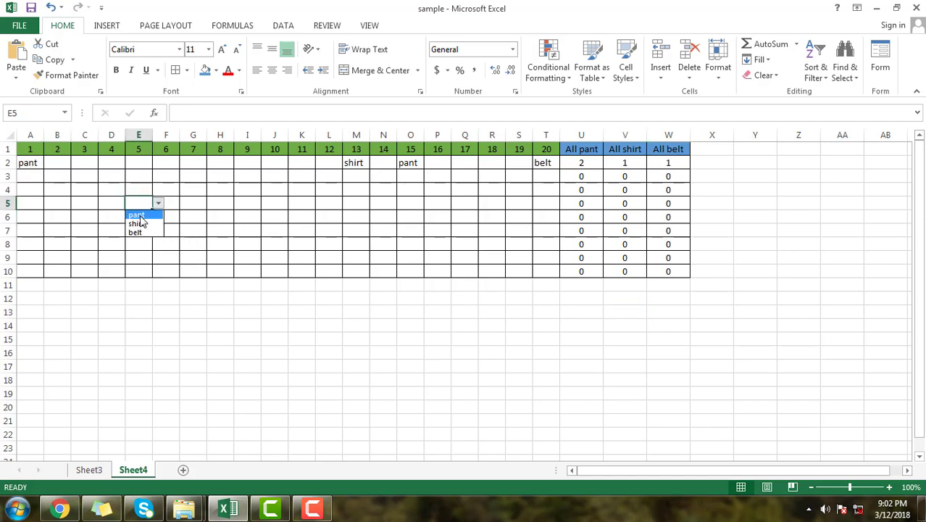
click(138, 215)
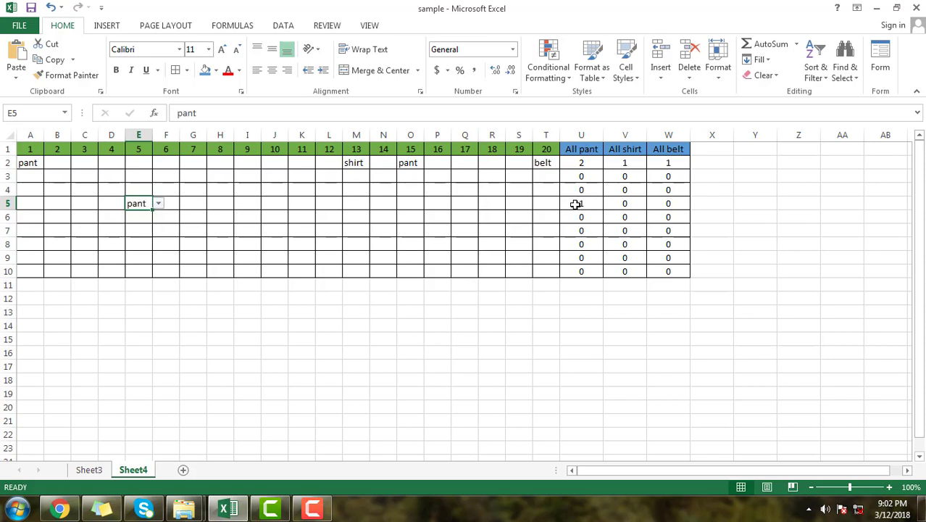
click(297, 203)
click(321, 204)
click(300, 215)
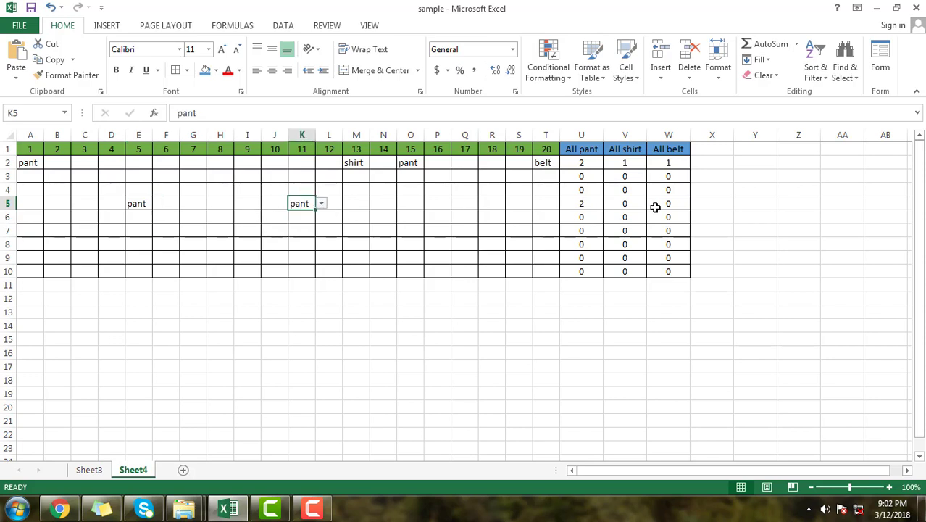
click(584, 203)
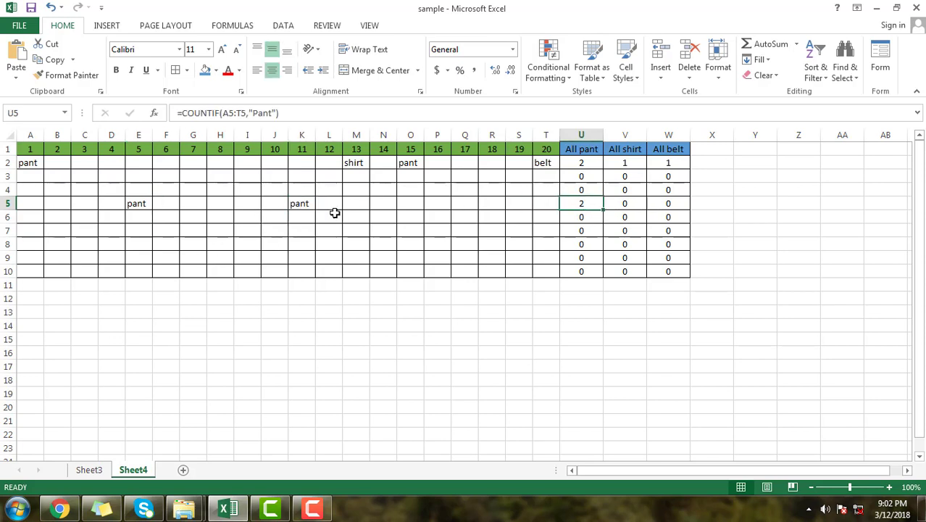
click(406, 205)
click(429, 203)
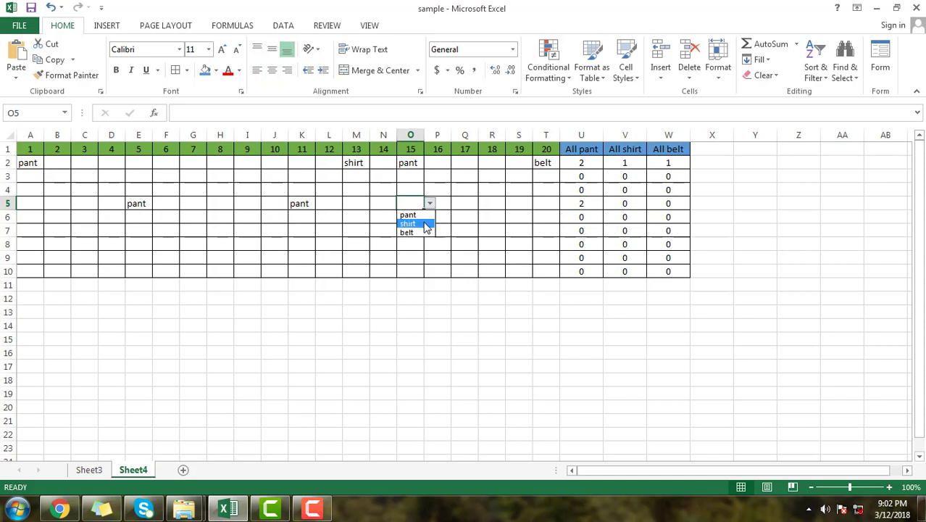
click(426, 225)
click(638, 203)
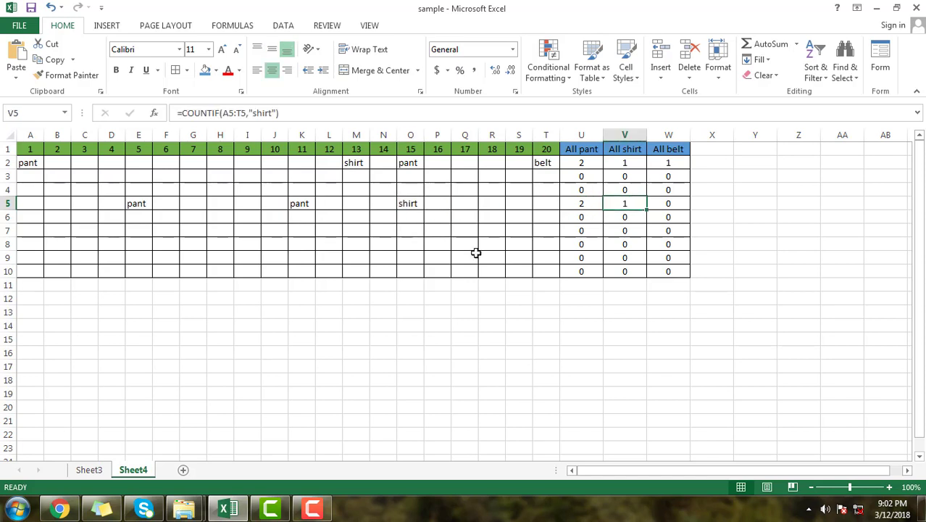
- Select the item grid A2:T10
mouse_move(32, 166)
mouse_down()
mouse_move(513, 278)
mouse_move(548, 271)
mouse_up()
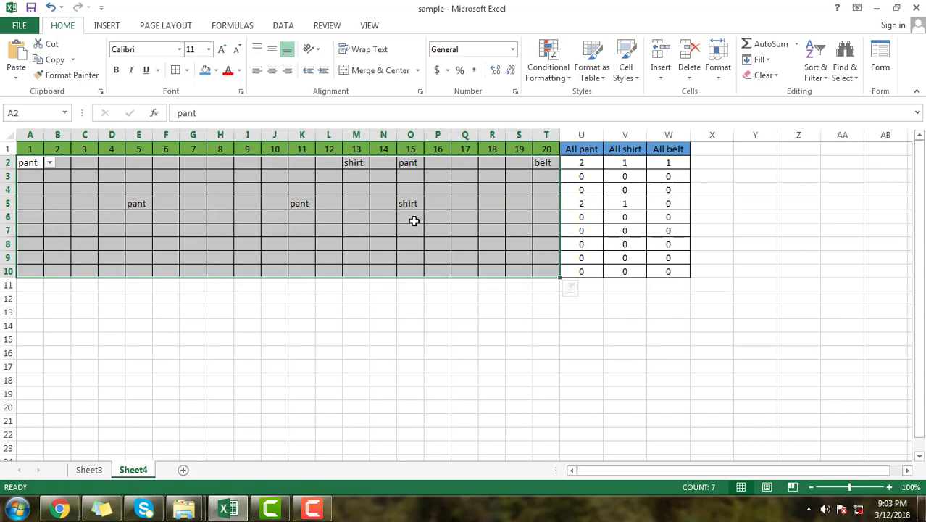
drag(605, 239, 652, 238)
click(671, 229)
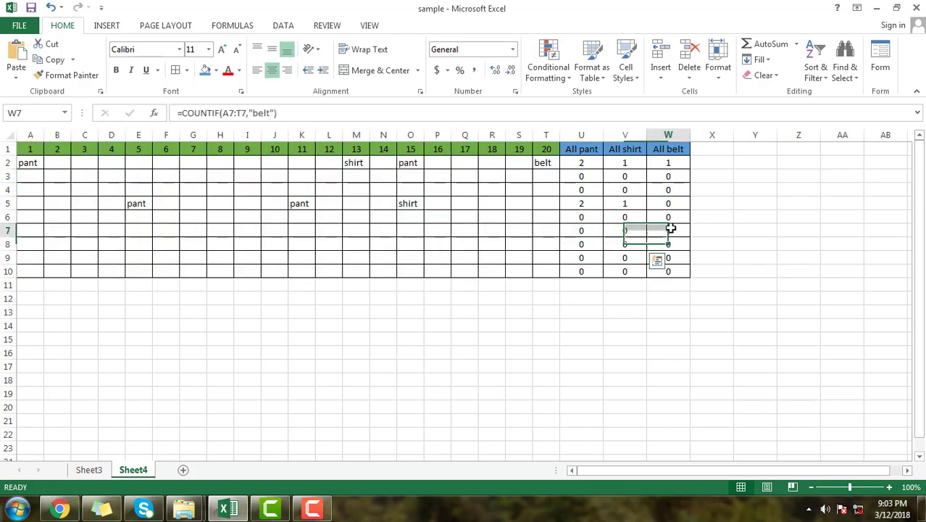
click(547, 229)
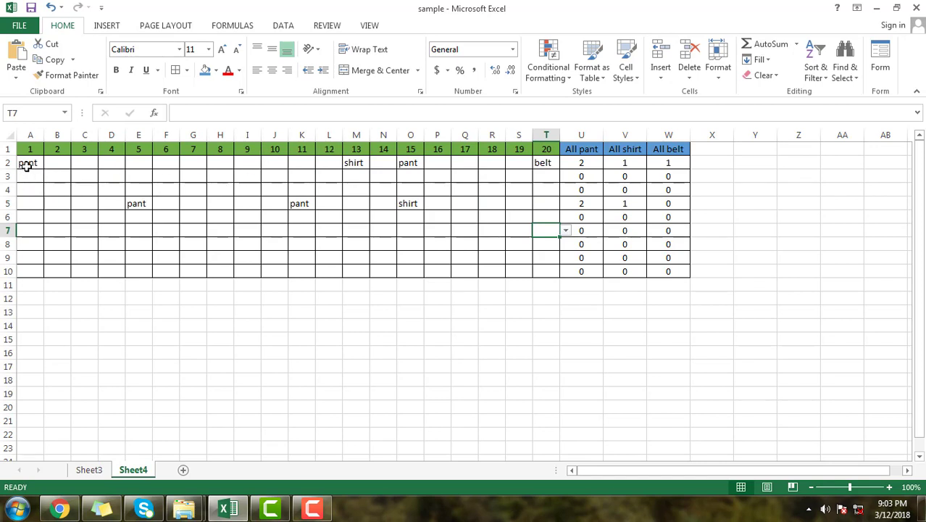
drag(28, 165, 542, 269)
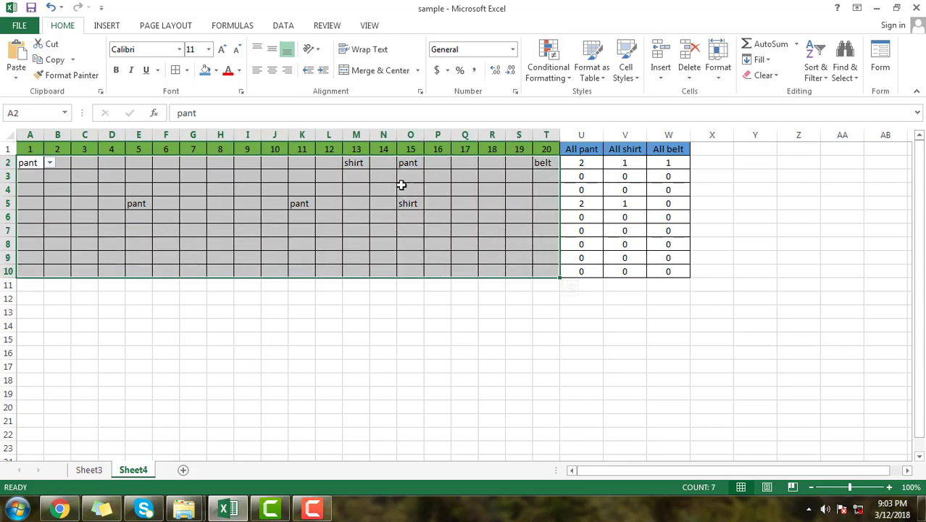
- Start a new conditional formatting rule for cell values equal to pant
click(549, 68)
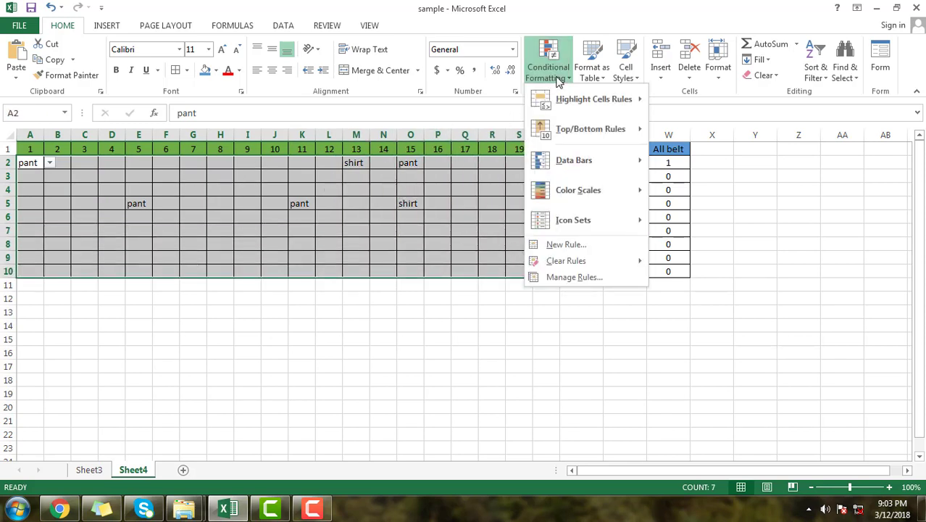
click(566, 245)
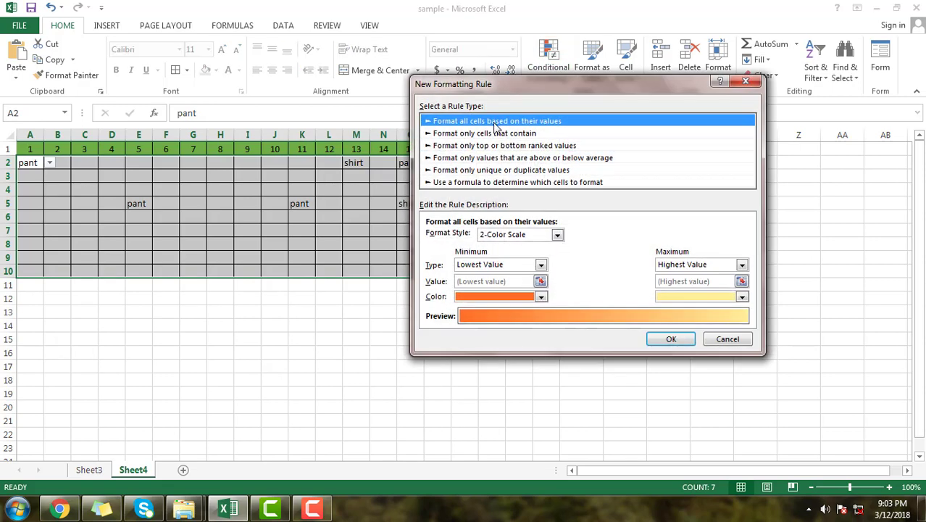
drag(463, 85, 541, 86)
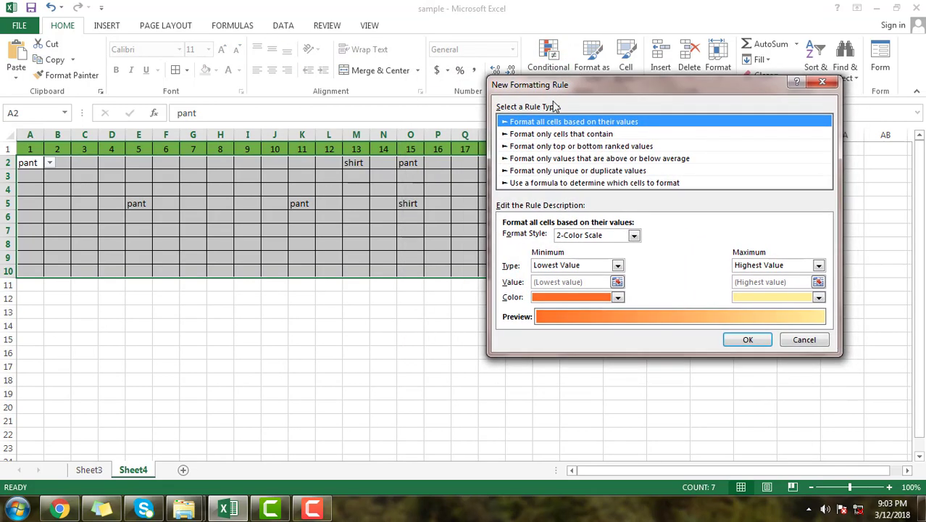
click(544, 135)
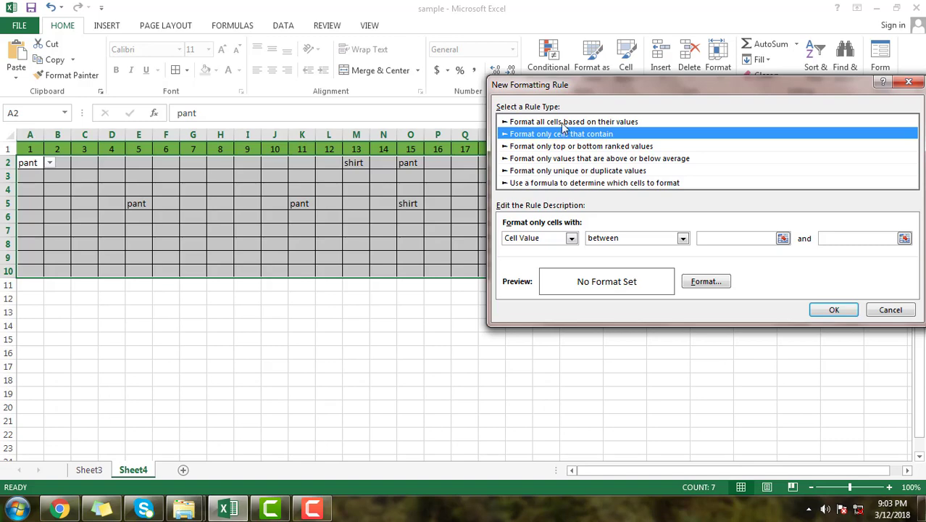
drag(582, 84, 435, 78)
click(487, 234)
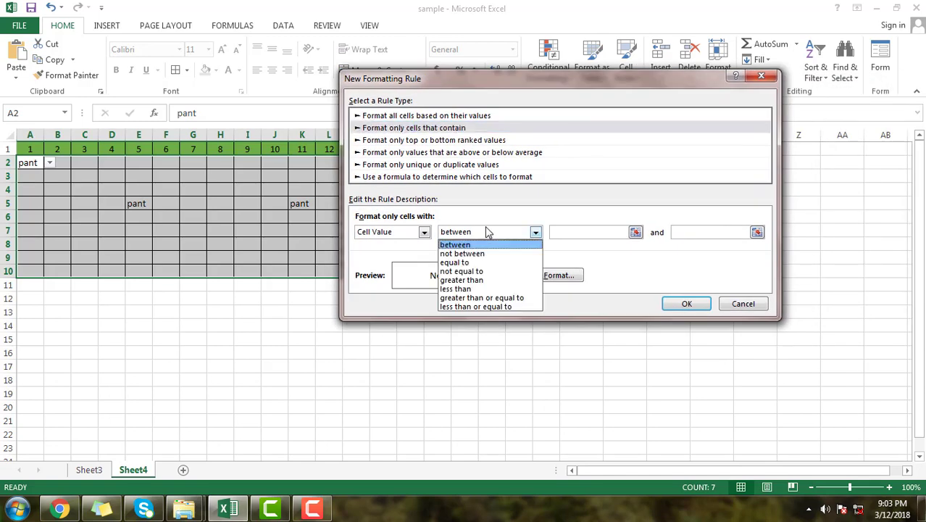
click(478, 270)
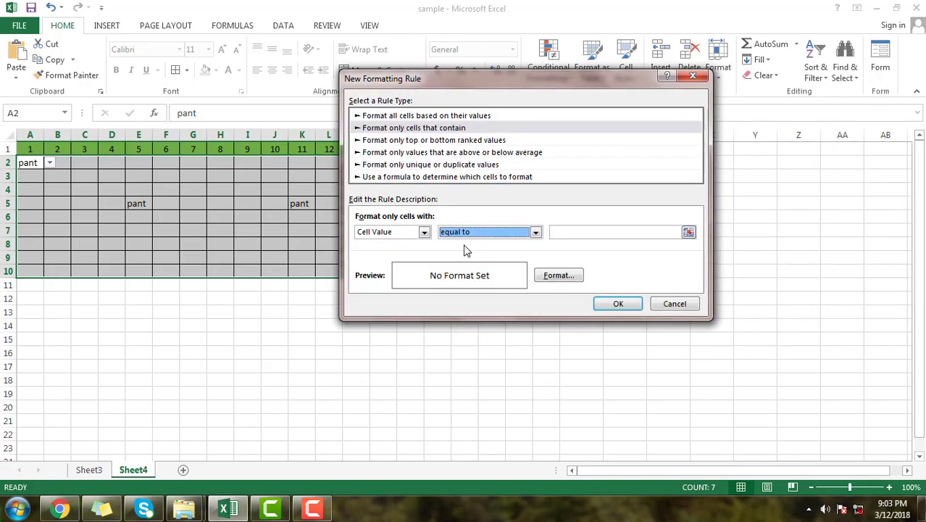
click(559, 233)
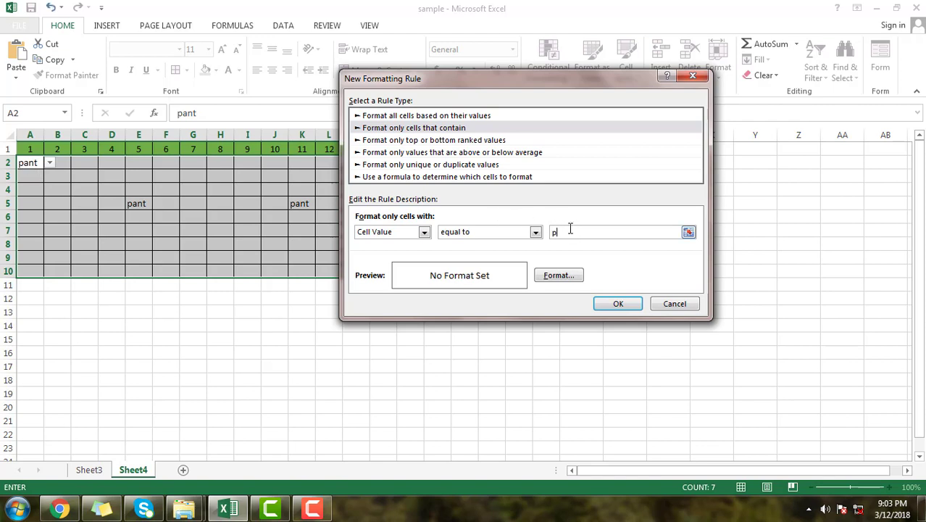
text(ant)
- Give the pant rule an orange fill
click(558, 276)
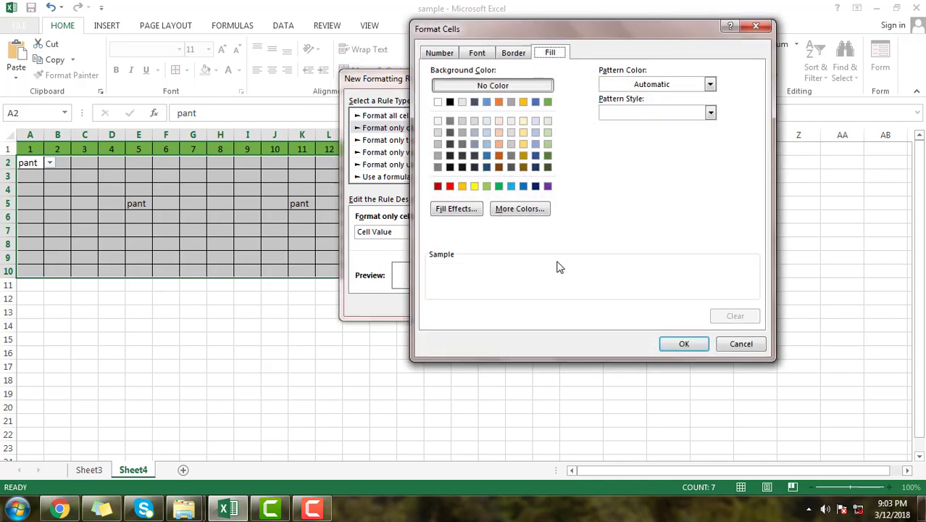
click(548, 144)
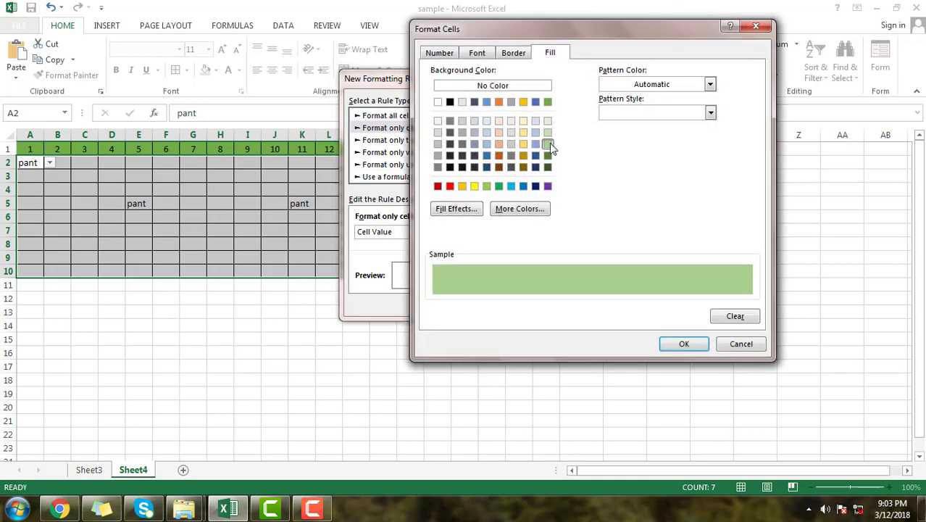
click(498, 102)
click(682, 343)
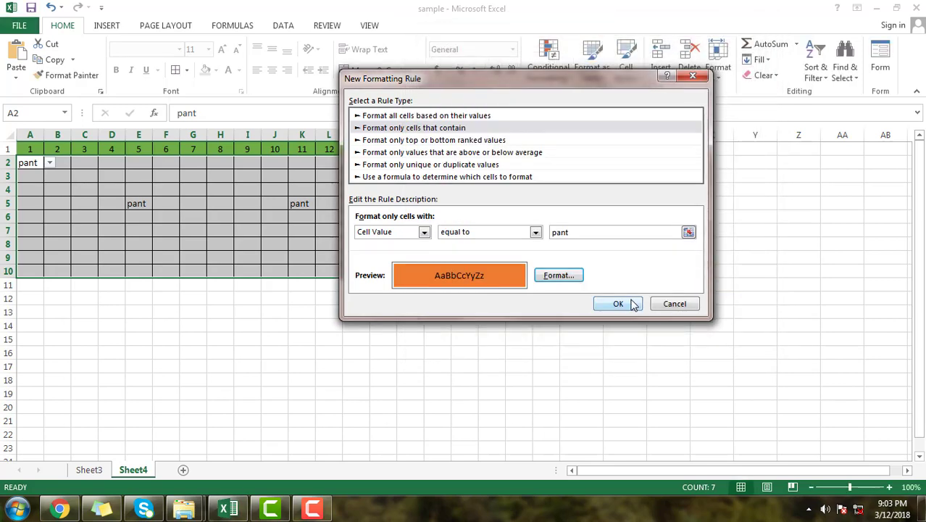
- Apply the pant rule and check that pant cells like K5, O2 and E5 turn orange
click(617, 304)
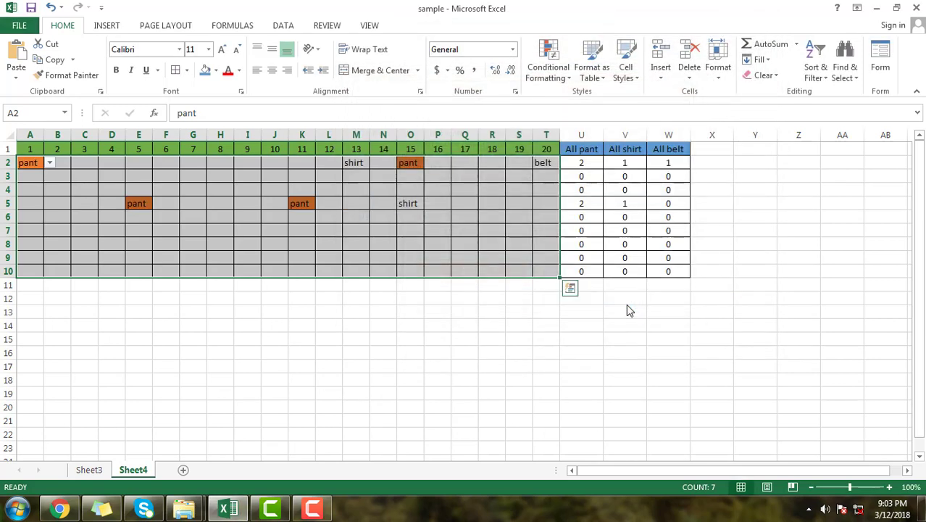
click(383, 325)
click(297, 204)
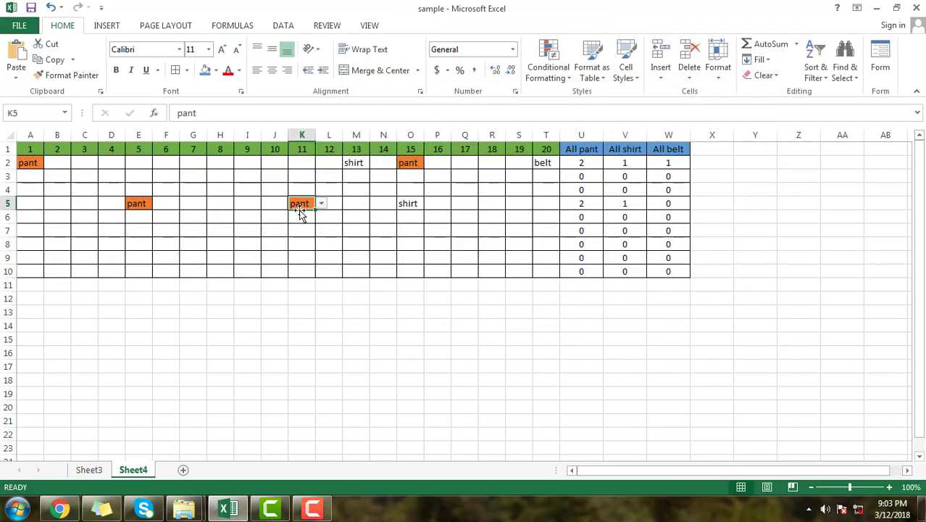
click(410, 162)
click(138, 203)
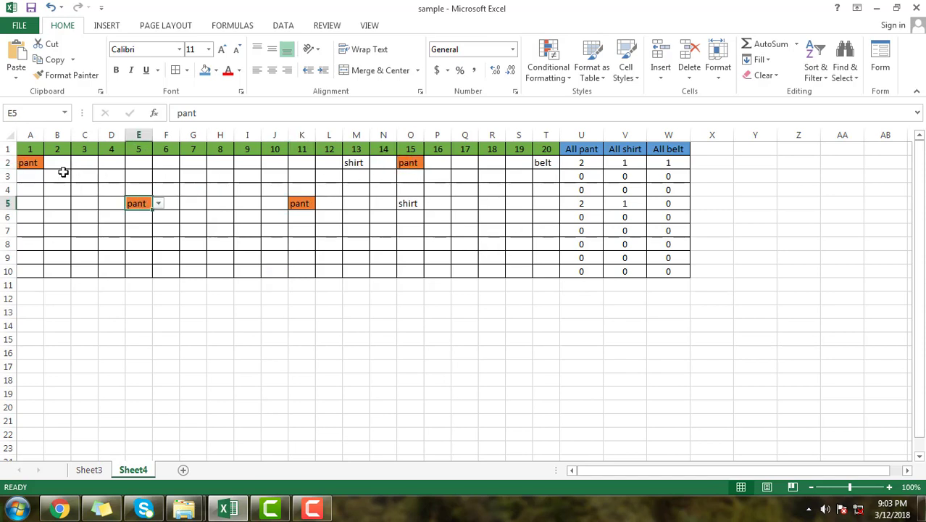
- Set R10 to pant, then open R7's list and dismiss it without choosing
click(494, 271)
click(512, 271)
click(490, 282)
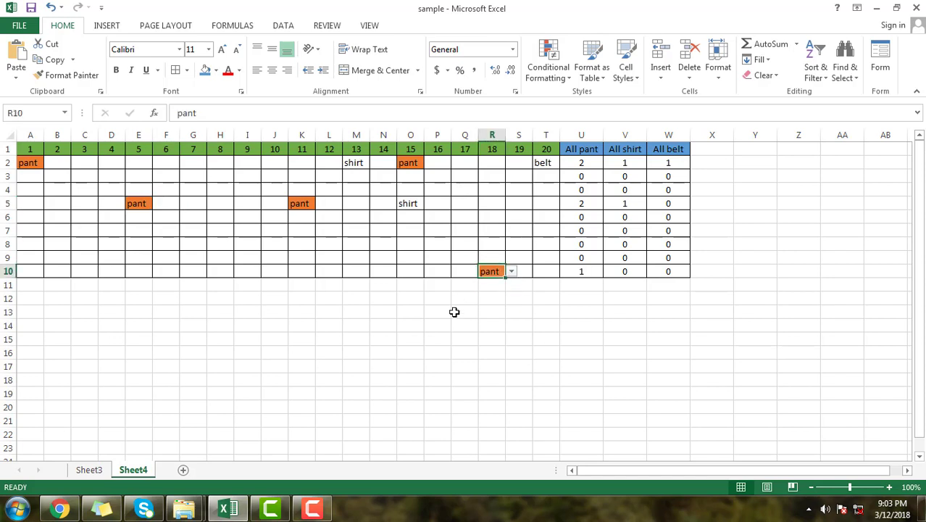
click(491, 311)
click(452, 242)
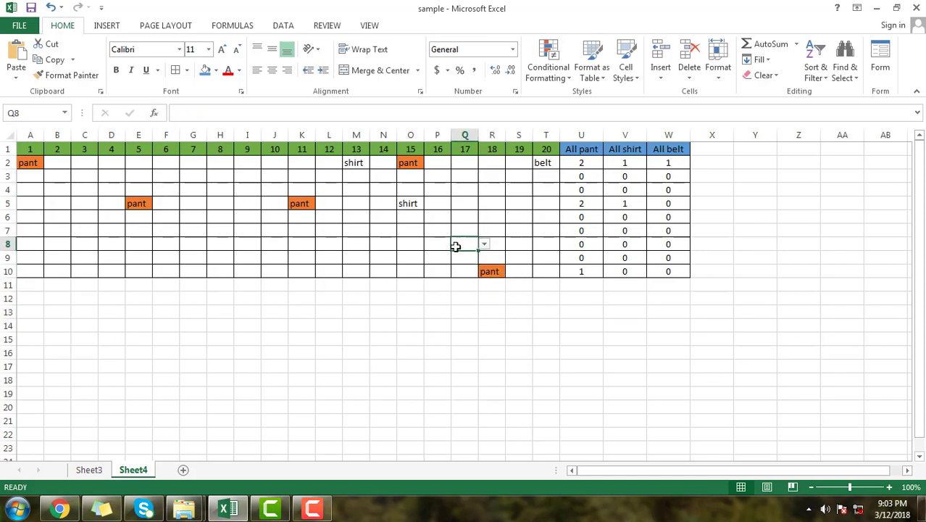
click(491, 269)
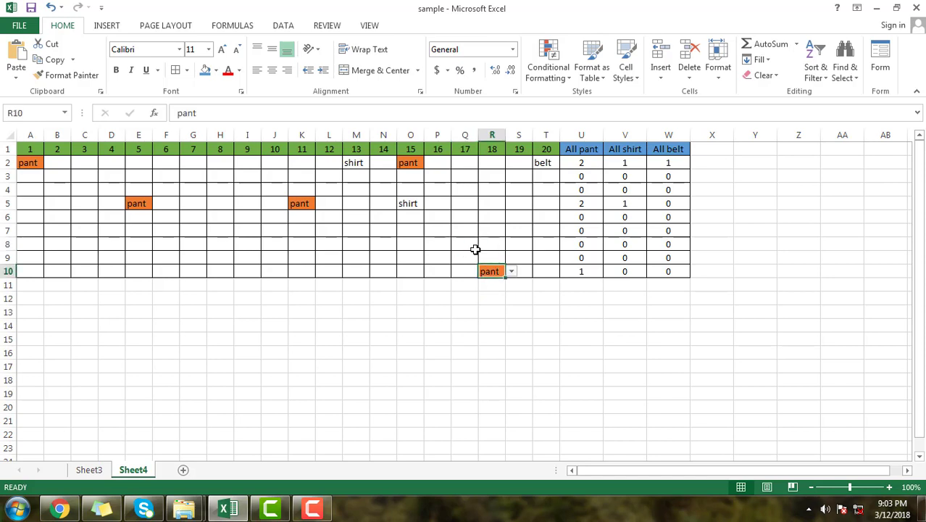
click(496, 229)
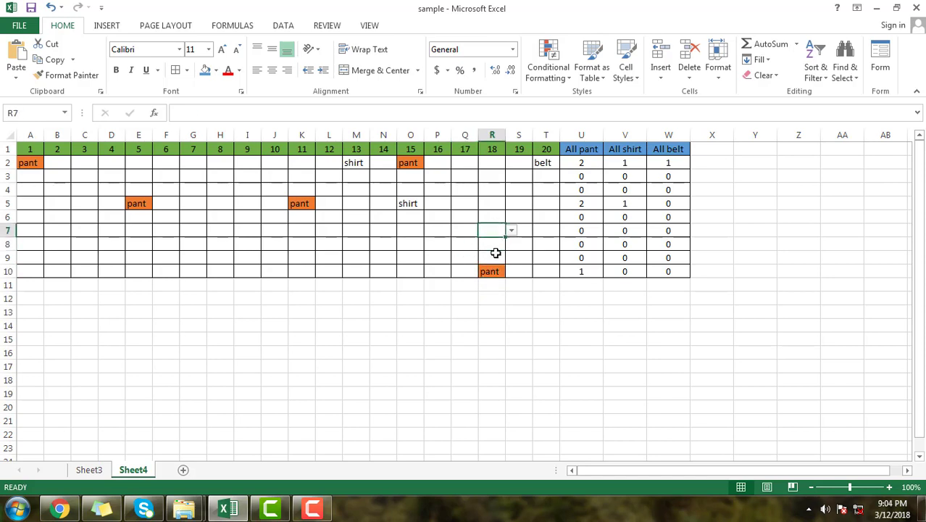
click(511, 231)
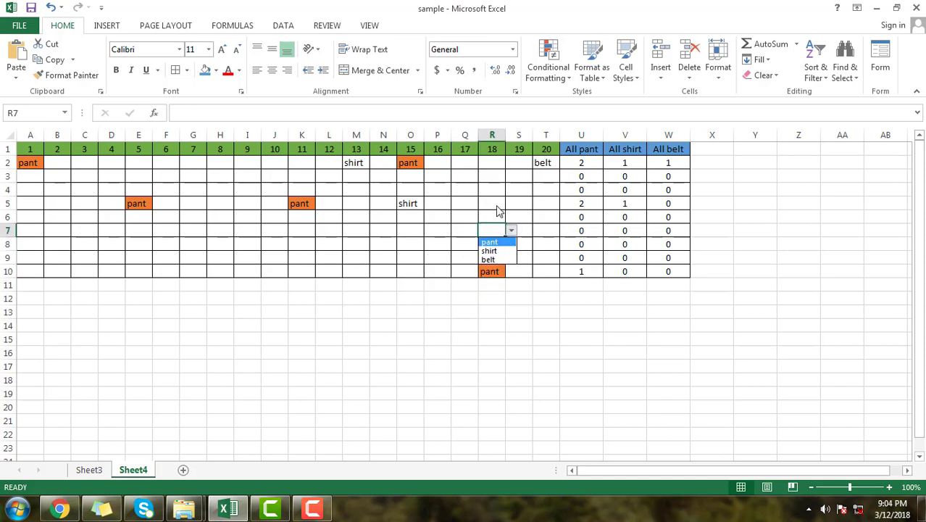
key(Escape)
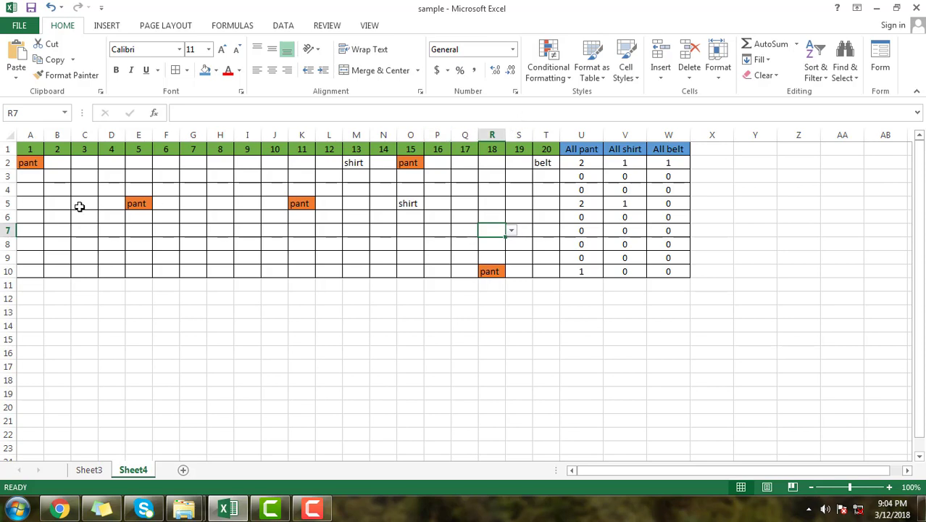
- Add a conditional formatting rule on A2:T10 filling cells equal to shirt green
drag(29, 165, 549, 266)
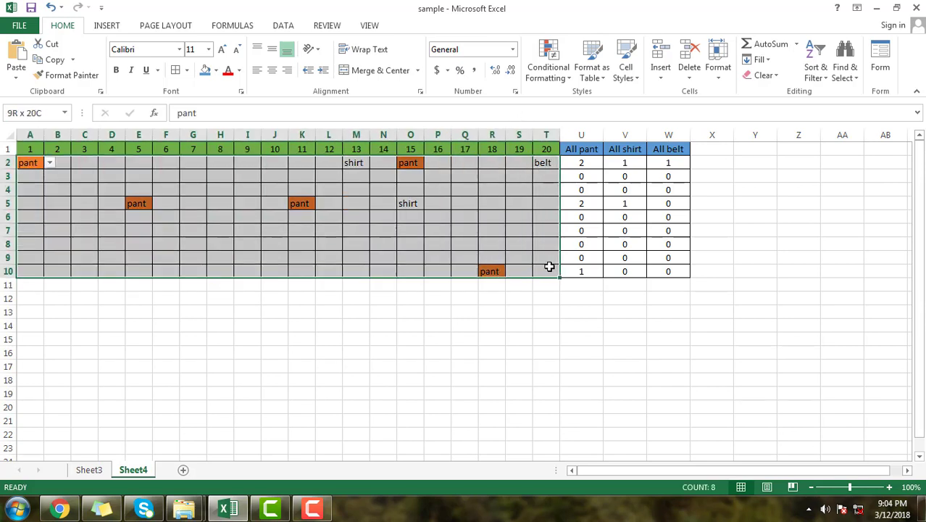
click(549, 67)
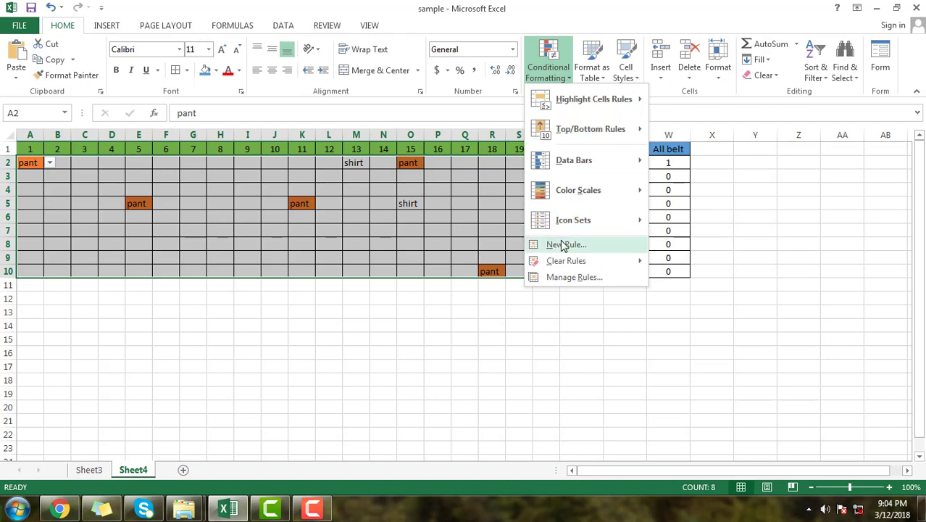
click(588, 246)
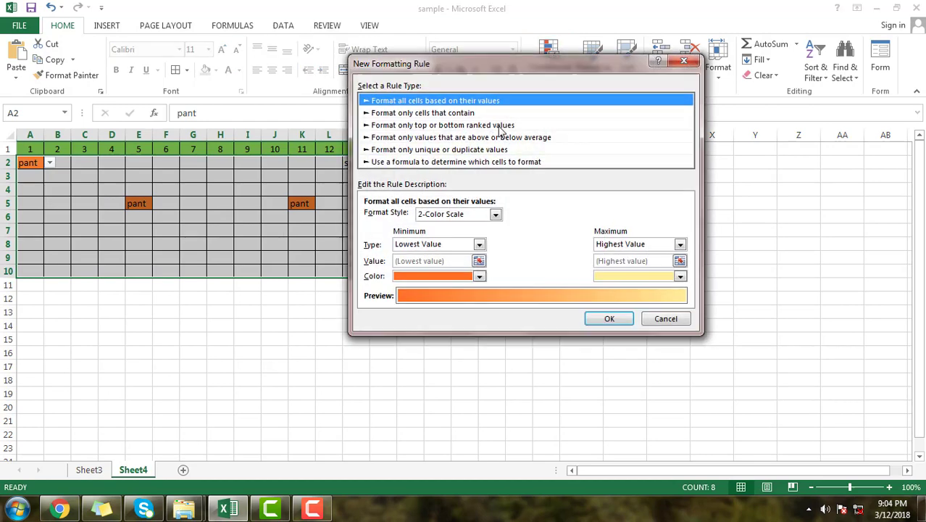
click(435, 114)
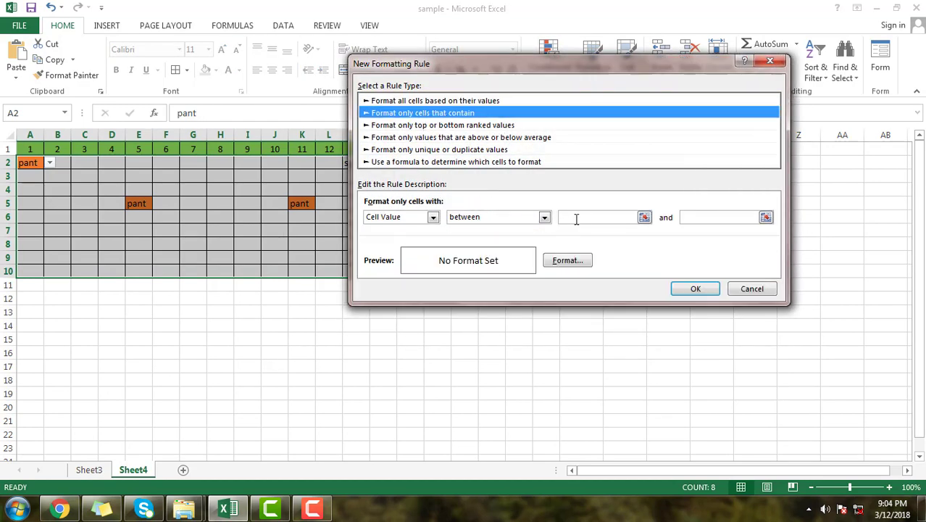
click(507, 220)
click(476, 250)
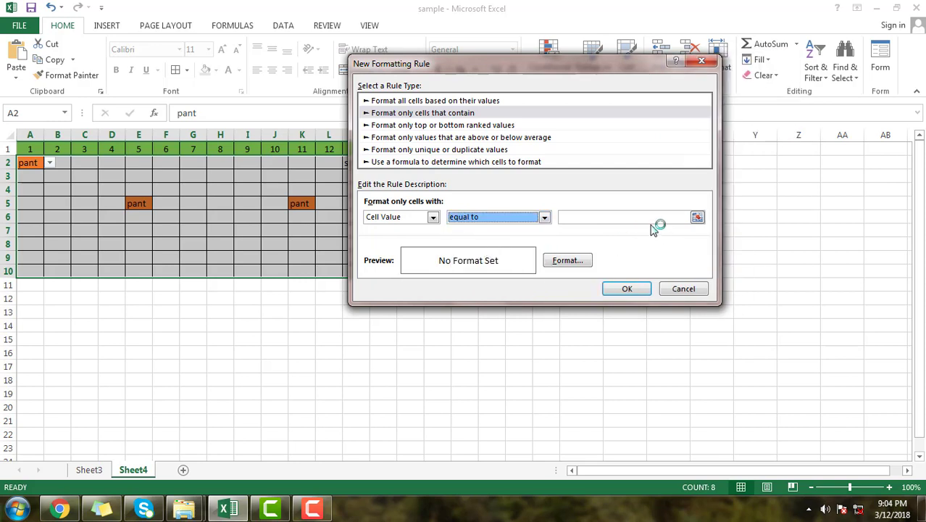
click(642, 216)
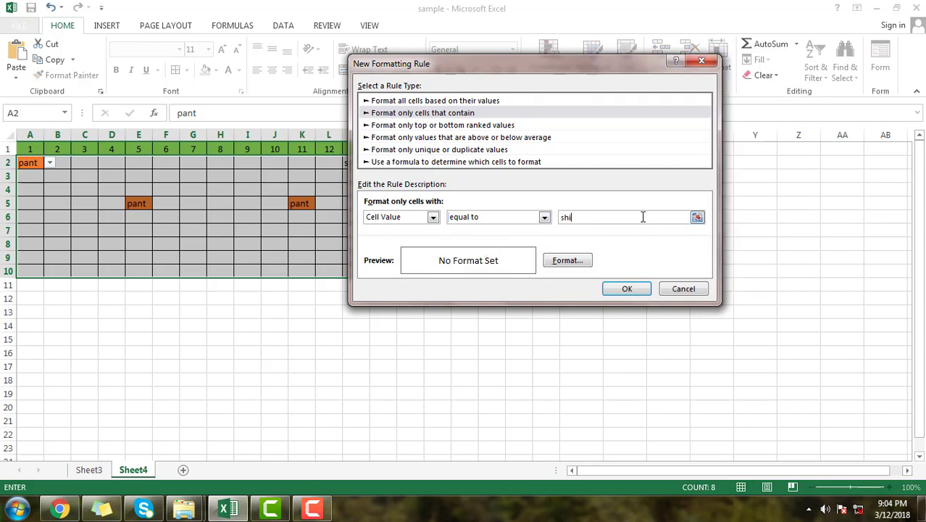
click(566, 261)
click(436, 166)
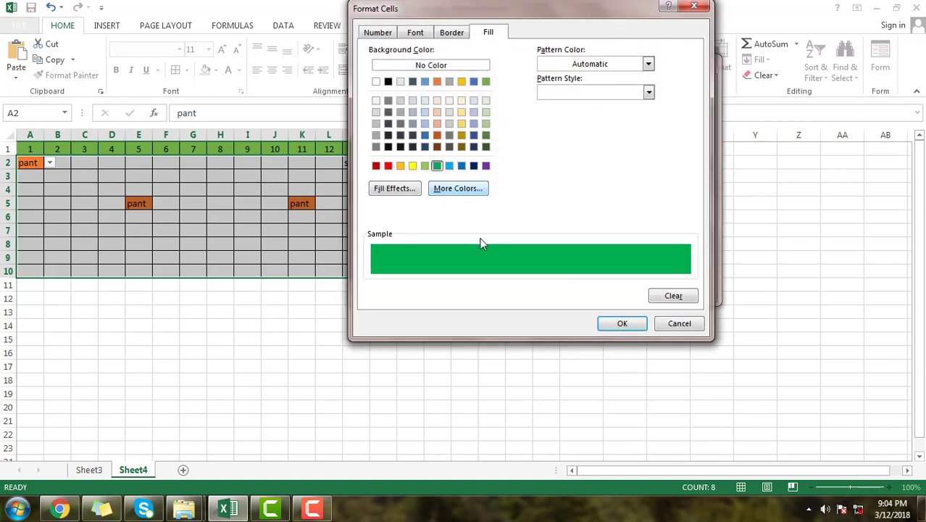
click(622, 323)
click(625, 289)
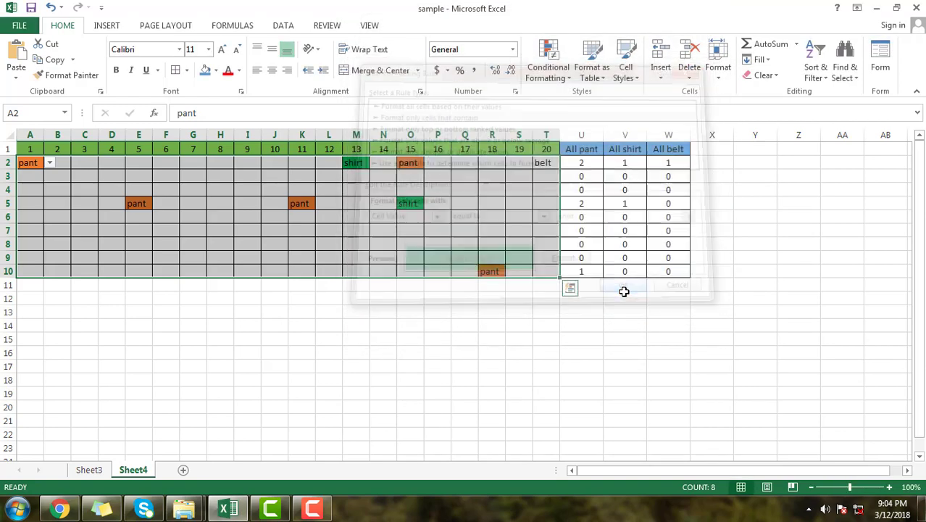
- Choose shirt for R5 from its dropdown list
click(409, 215)
click(409, 202)
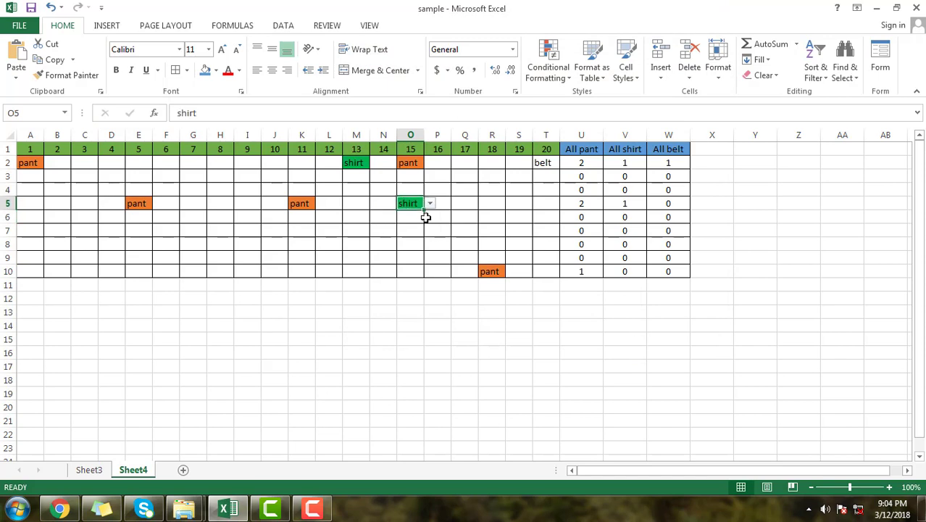
click(494, 204)
click(512, 205)
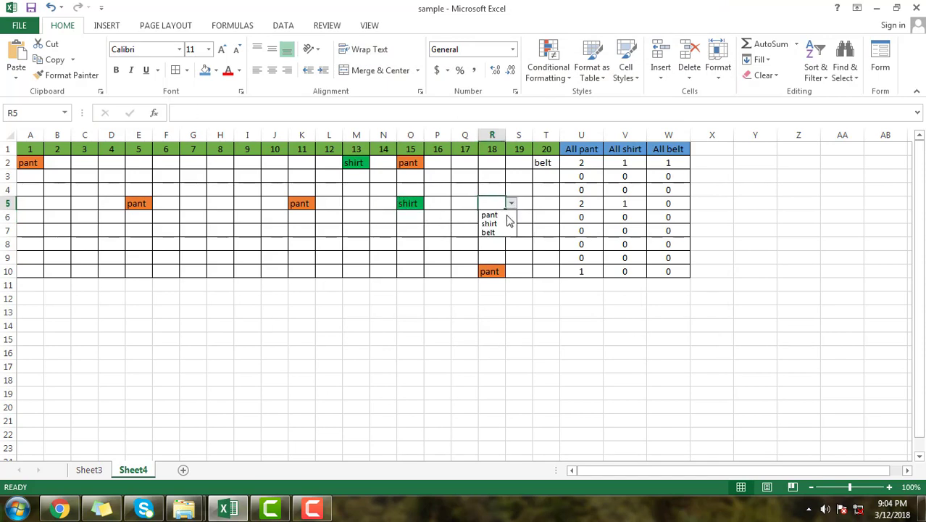
click(490, 226)
- Recheck R5 and the U5 and V5 count formulas, with the shirt total now 2
click(407, 269)
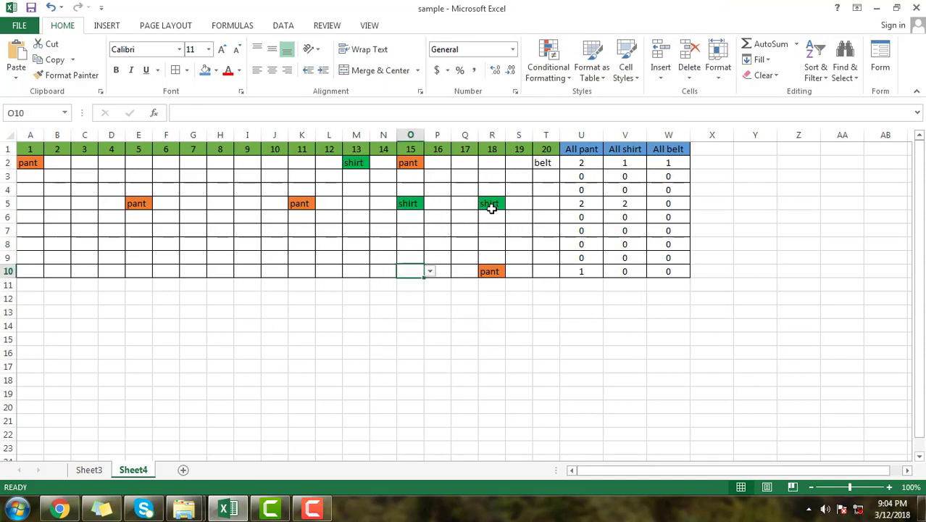
click(489, 202)
click(522, 215)
click(497, 204)
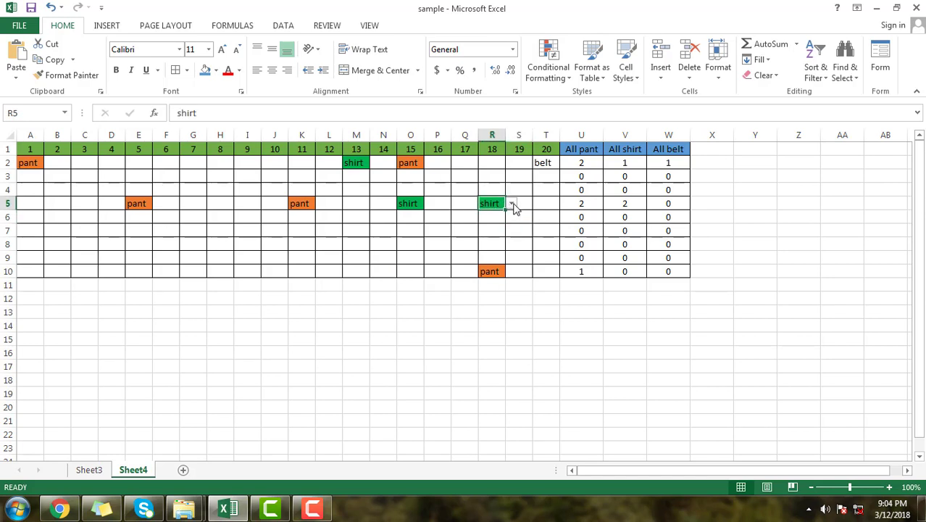
click(511, 205)
click(511, 204)
click(587, 203)
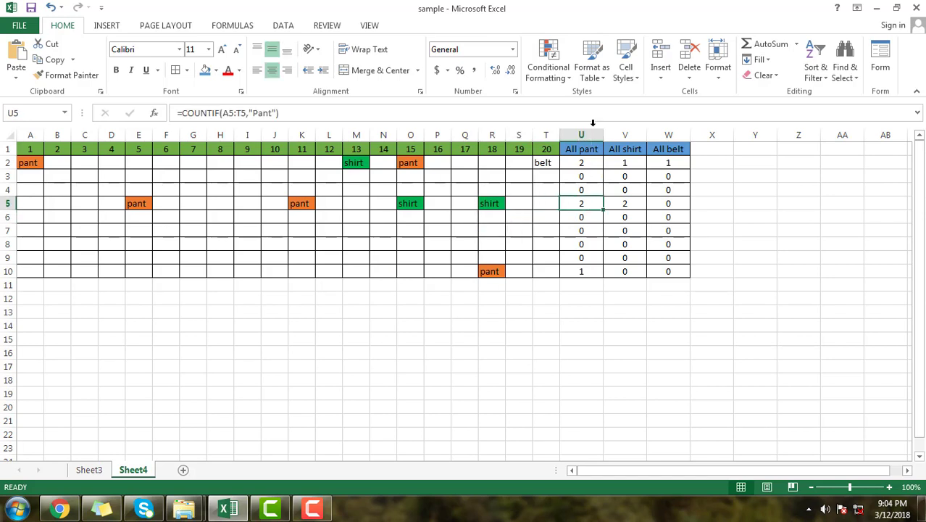
click(591, 133)
click(617, 203)
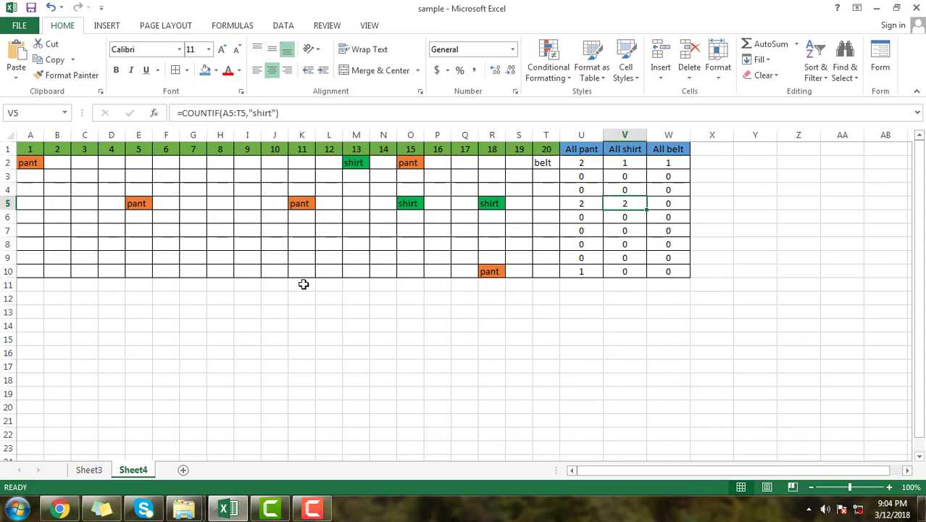
click(250, 245)
- Start a new conditional formatting rule on A2:T10 for cell values equal to belt
drag(20, 163, 539, 273)
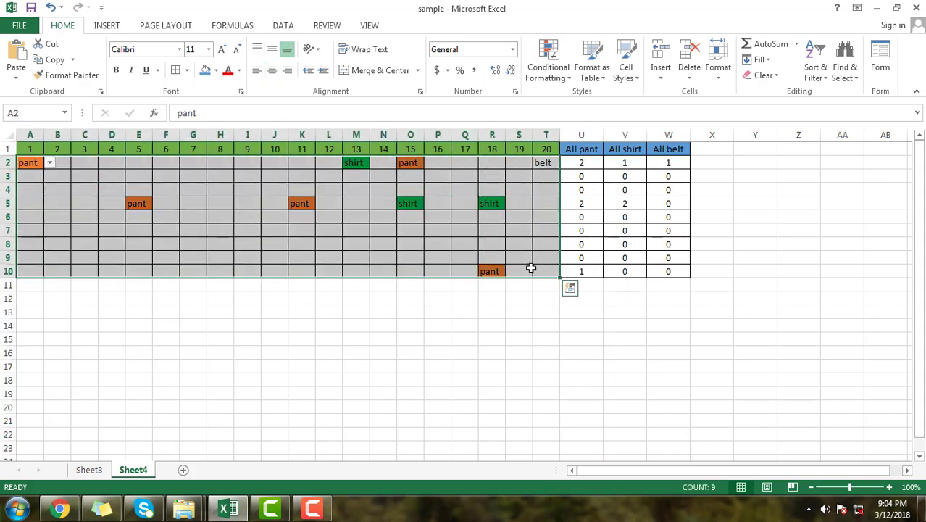
click(559, 67)
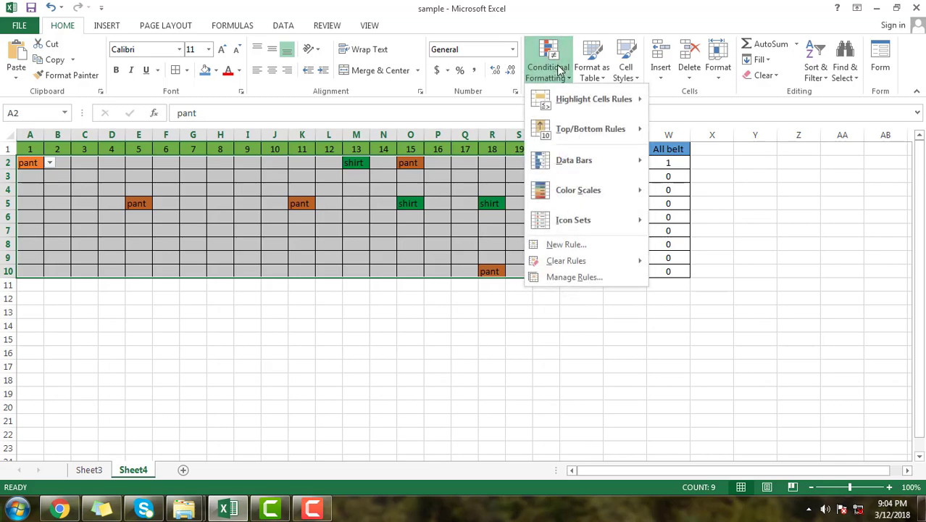
click(563, 245)
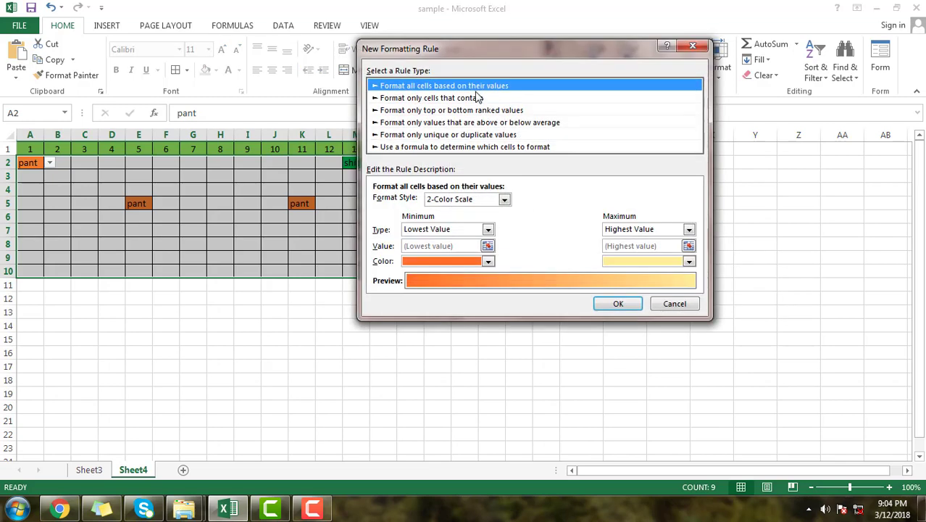
click(467, 99)
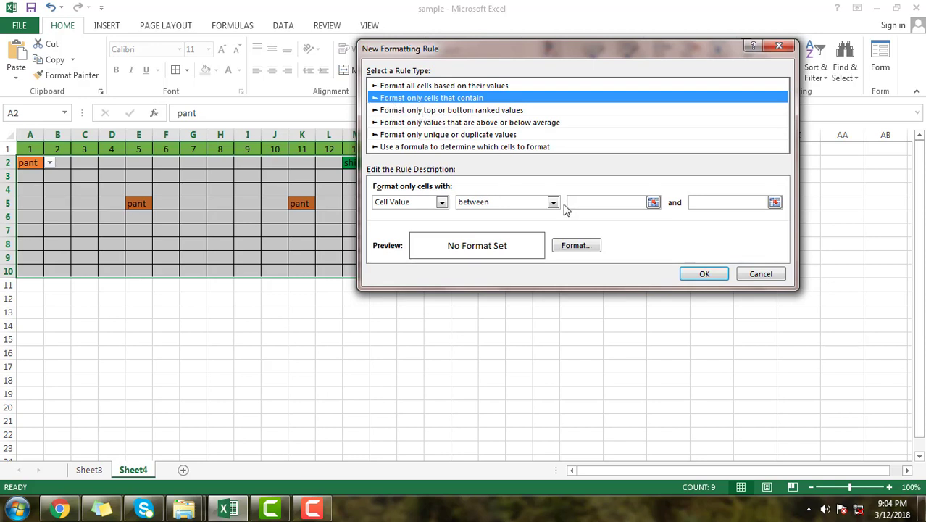
click(518, 201)
click(536, 232)
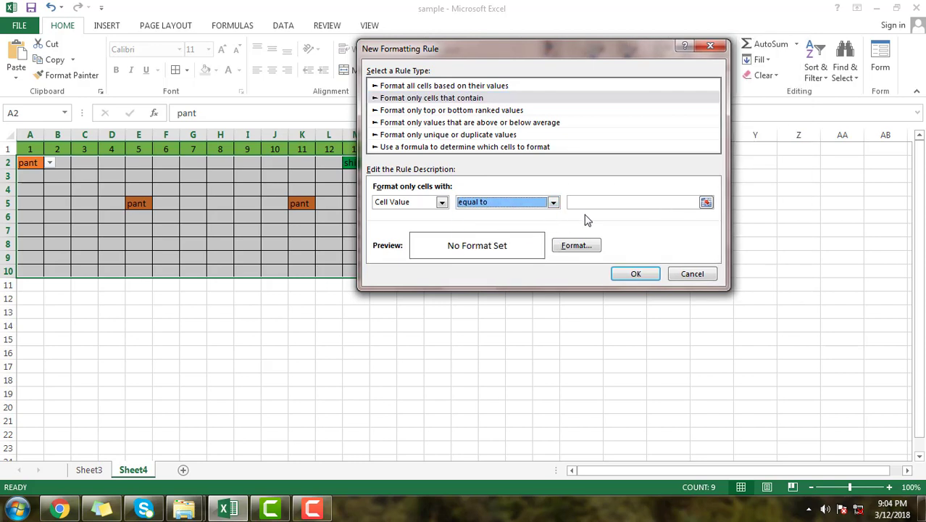
click(587, 203)
text(be)
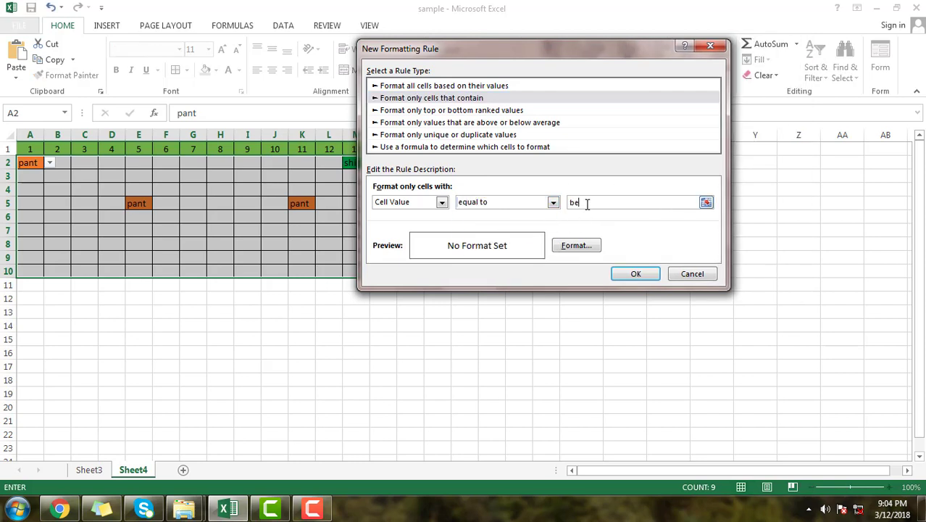
text(lt)
- Give the belt rule a red fill and apply it
click(576, 246)
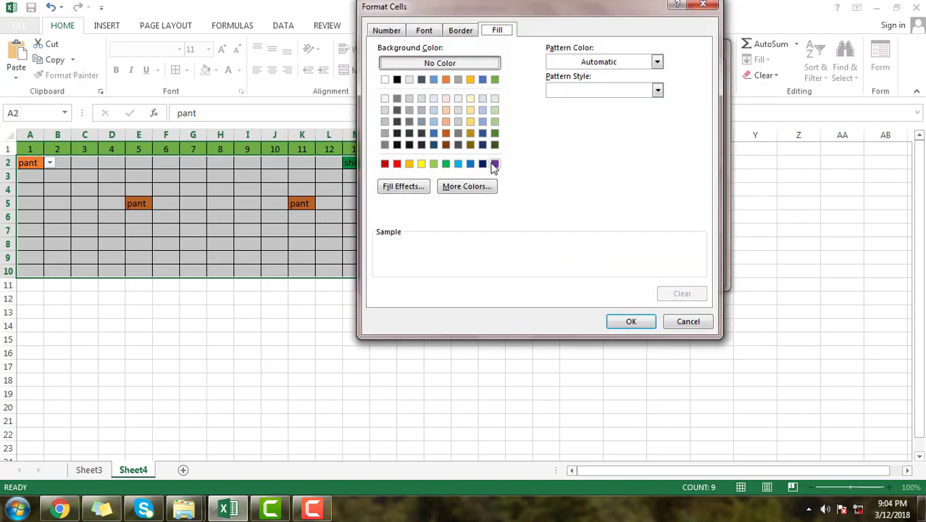
click(494, 164)
click(397, 164)
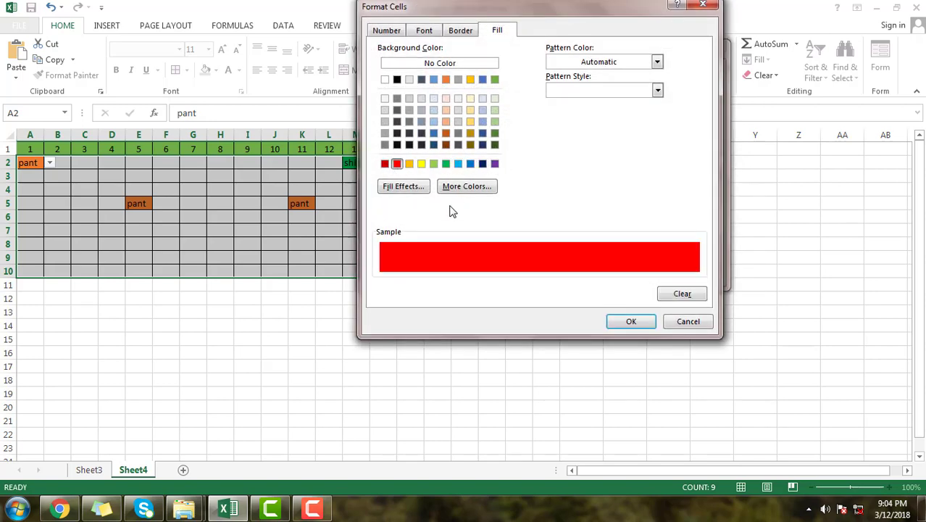
click(613, 324)
click(641, 273)
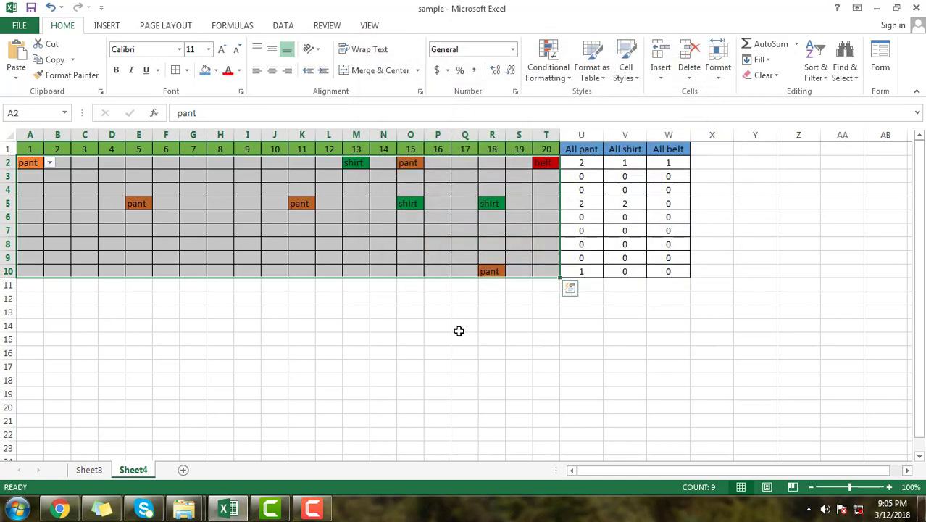
- Choose belt for C10 from its dropdown list
click(459, 329)
click(545, 164)
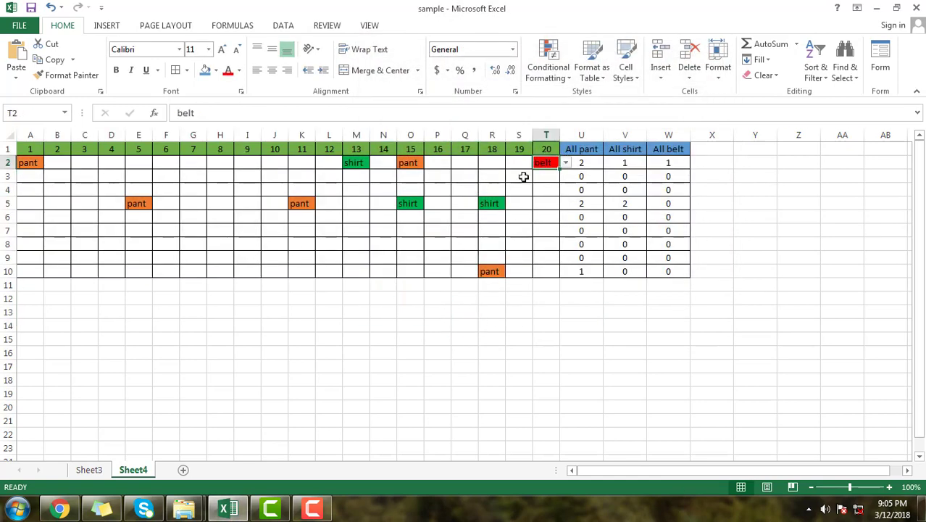
click(92, 273)
click(104, 270)
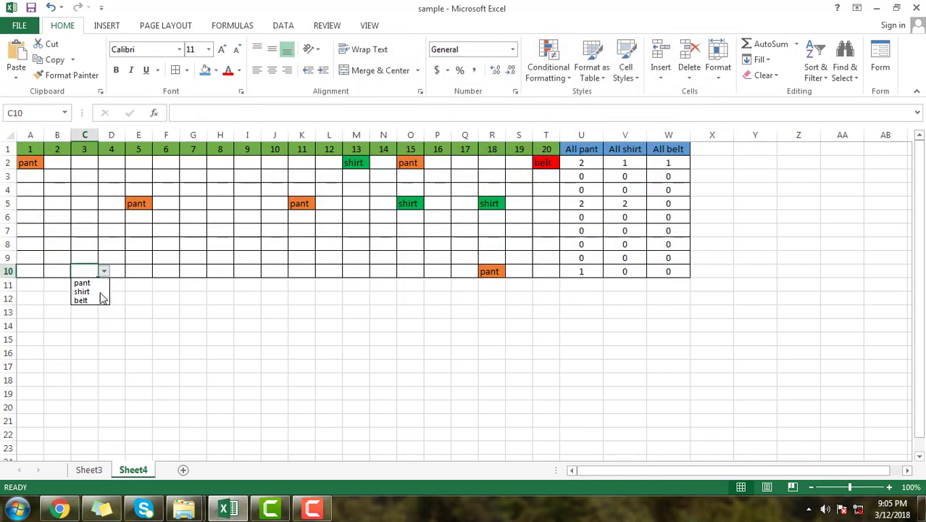
click(82, 300)
click(153, 298)
click(113, 268)
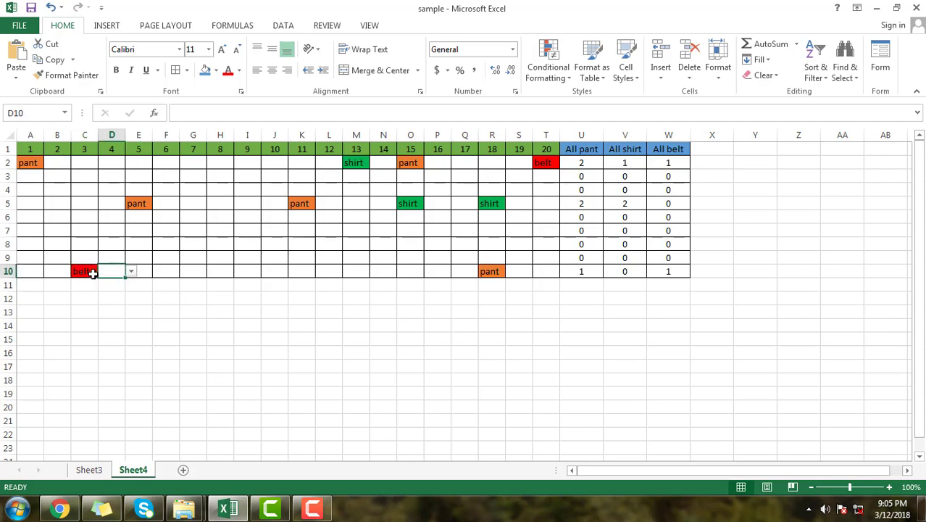
- Check the count formulas in U8 and W9, and close Conditional Formatting unchanged
click(576, 299)
click(592, 242)
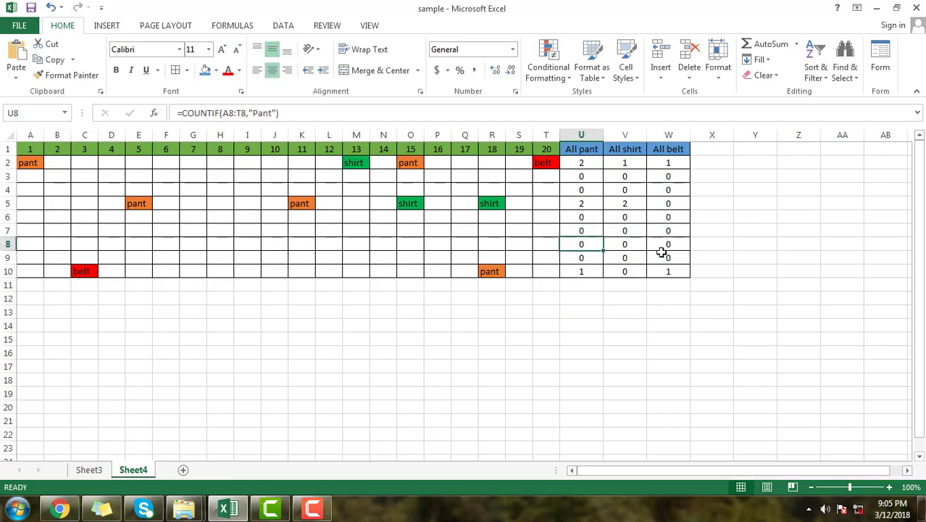
click(663, 253)
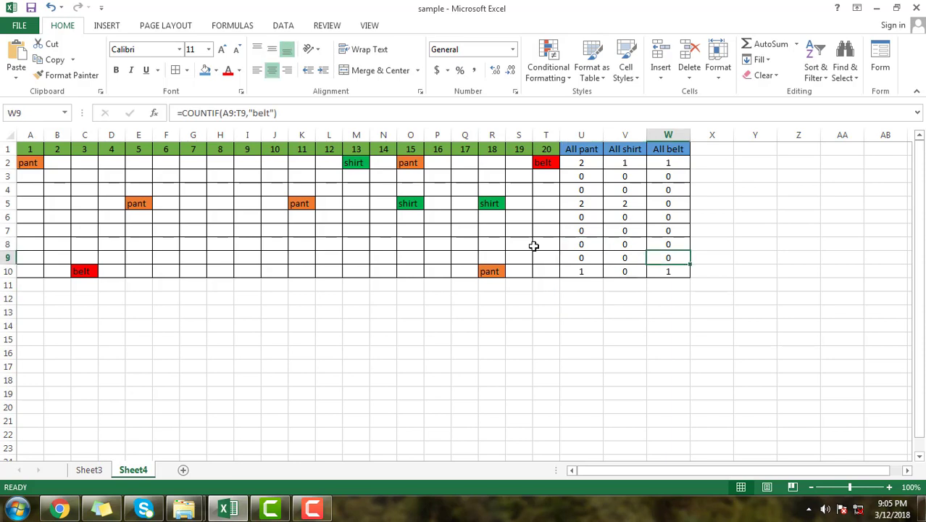
click(337, 207)
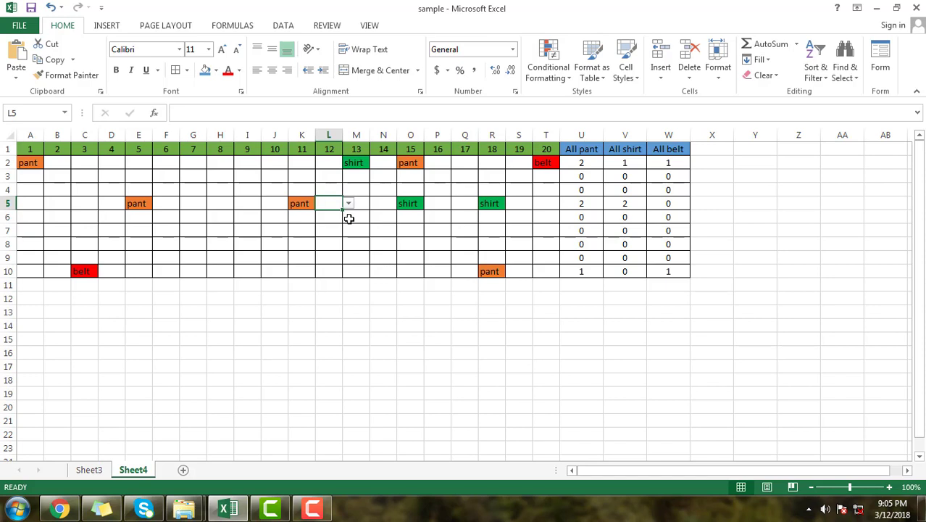
click(548, 62)
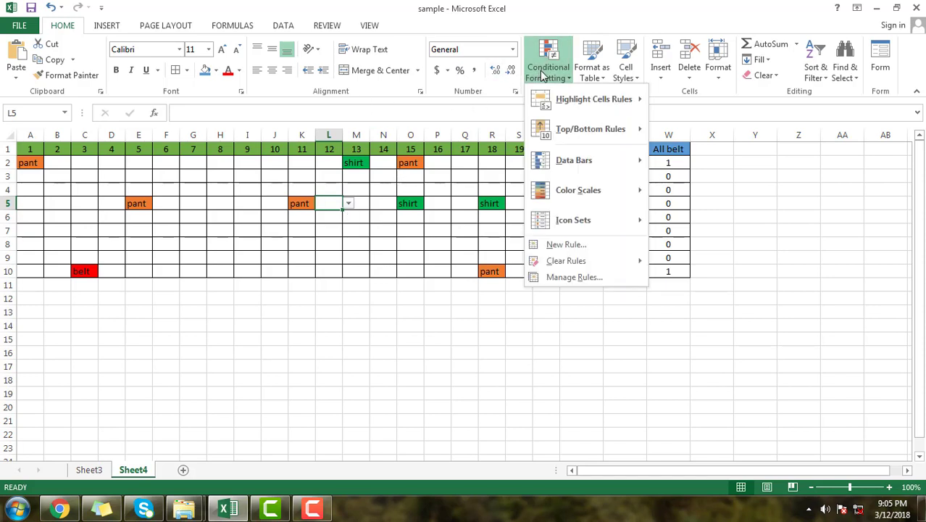
click(408, 194)
click(538, 251)
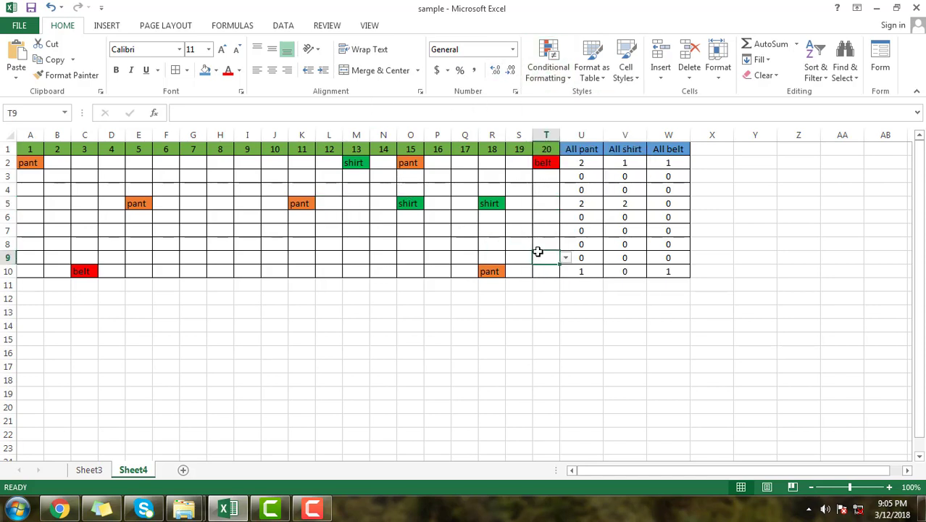
click(559, 298)
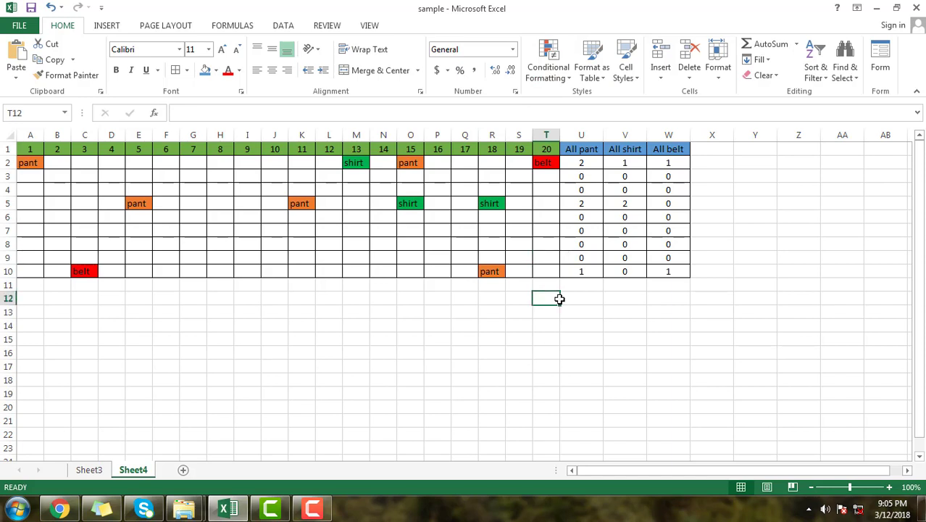